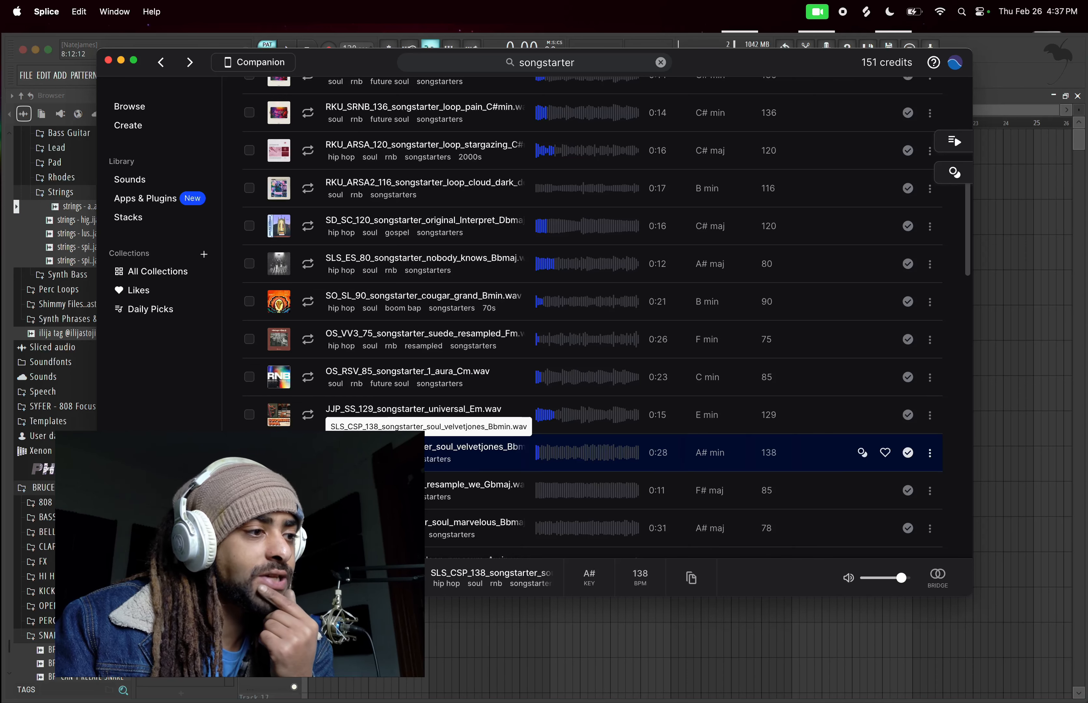
- Bring the SLS_CSP_138_songstarter_soul_velvetjones_Bbmin sample into FL Studio at the start of playlist Track 1 and set the tempo to 138 BPM
{"action": "left_click_drag", "start_coordinate": [427, 450], "coordinate": [255, 135]}
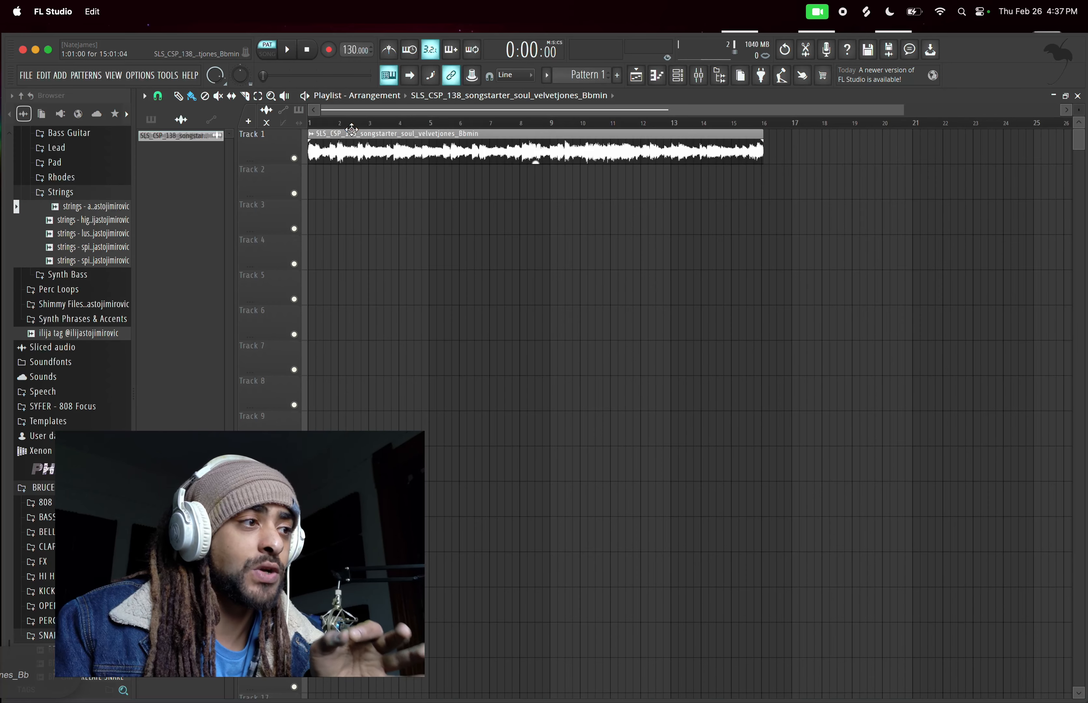
{"action": "left_click_drag", "start_coordinate": [350, 49], "coordinate": [347, 42]}
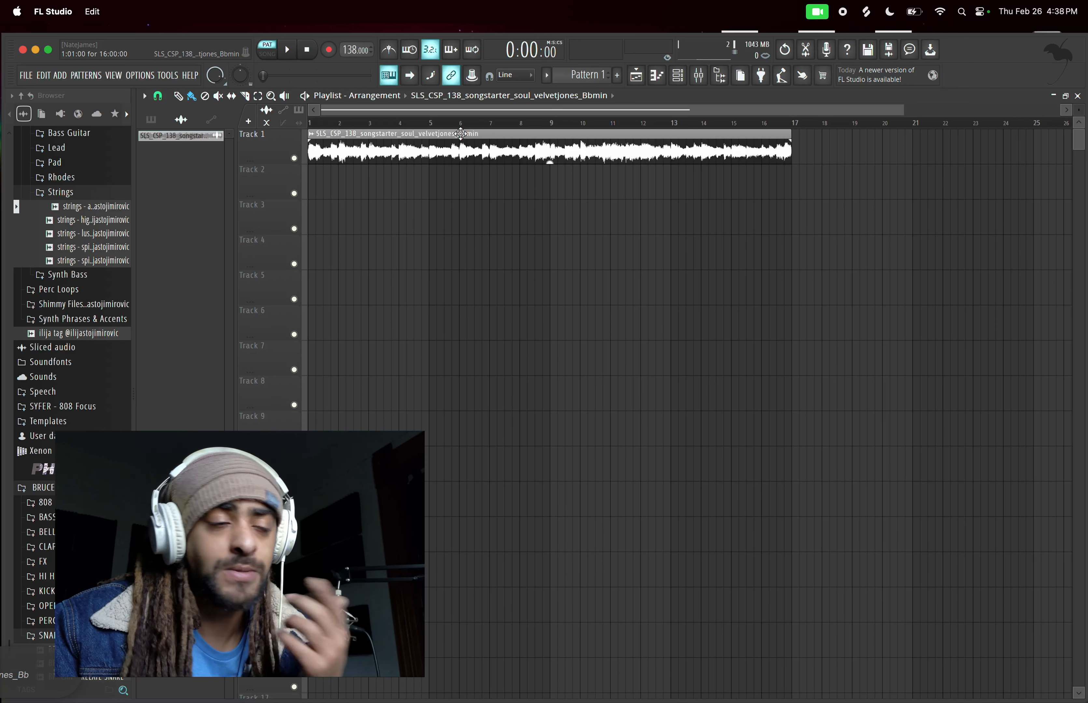
- Tap in a tempo of 106 BPM with the Tempo tapper, then restore the project tempo to 138 BPM
{"action": "right_click", "coordinate": [347, 51]}
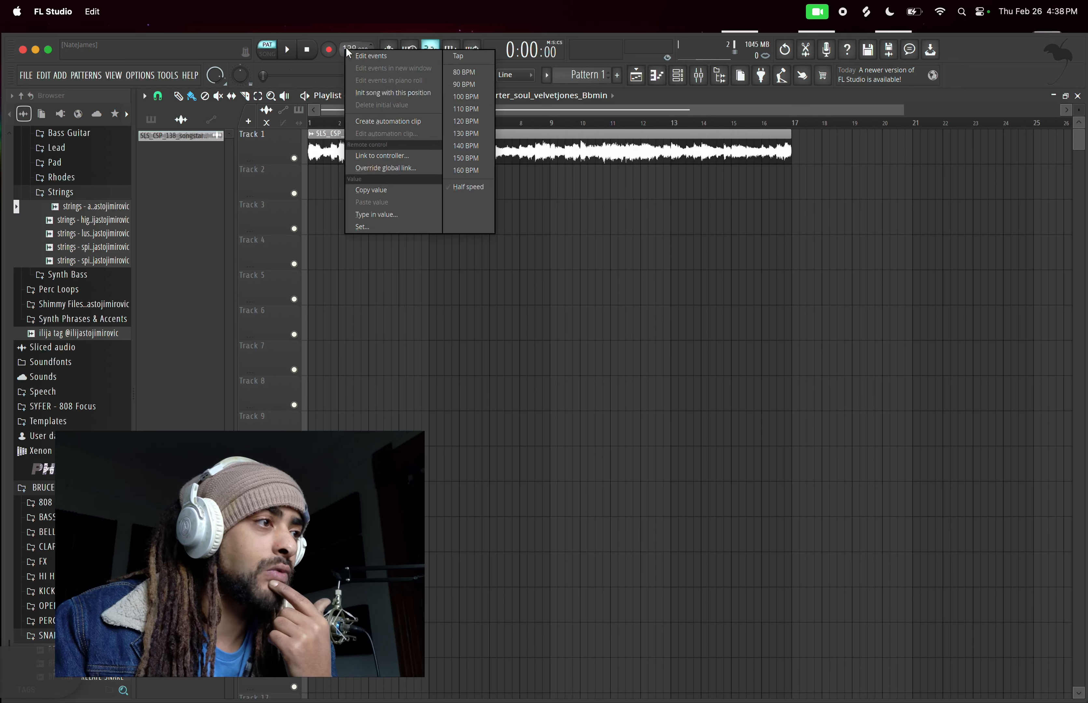
{"action": "left_click", "coordinate": [463, 58]}
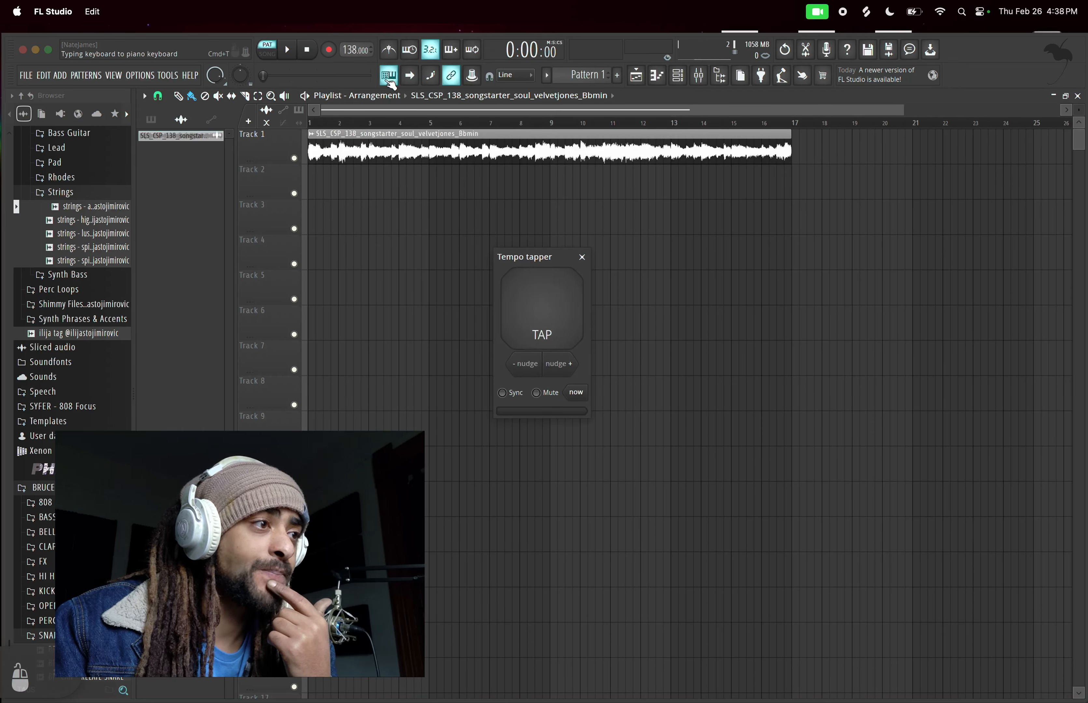
{"action": "key", "text": "j"}
{"action": "key", "text": "j"}
{"action": "key", "text": "j"}
{"action": "key", "text": "j"}
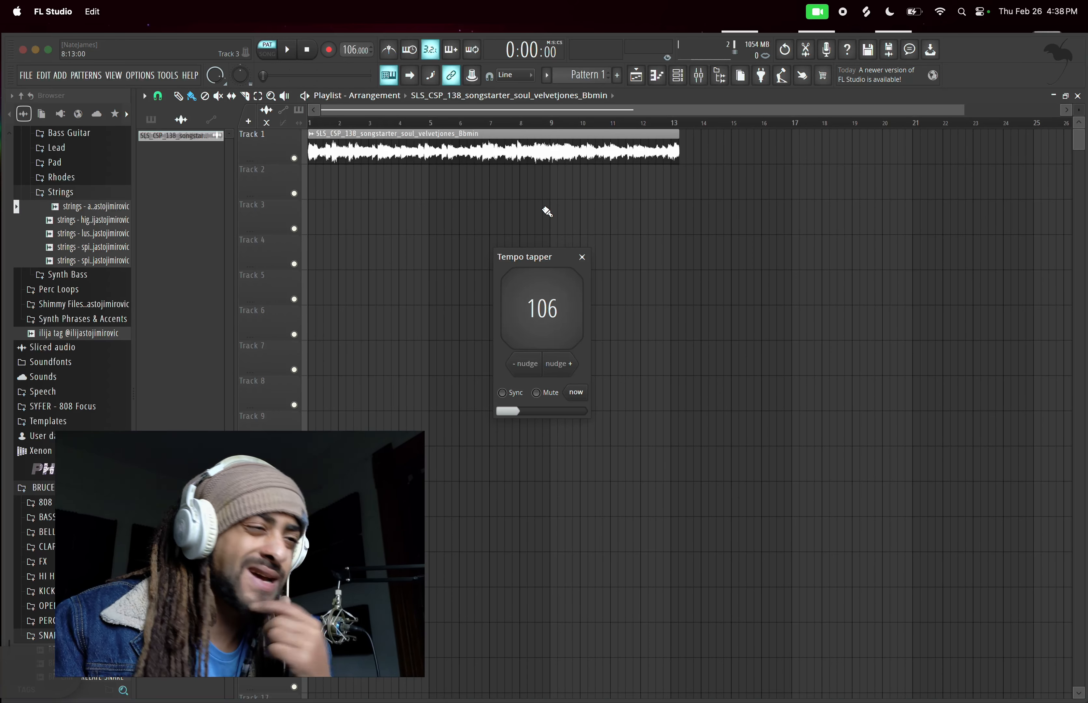
{"action": "left_click", "coordinate": [583, 258]}
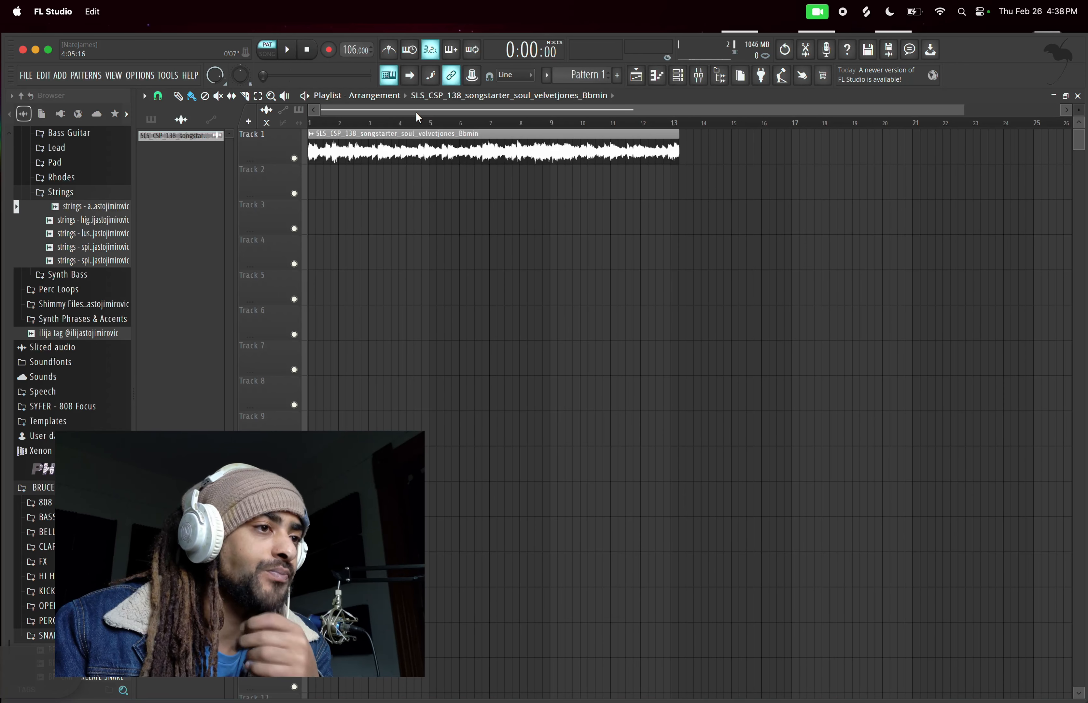
{"action": "left_click_drag", "start_coordinate": [348, 49], "coordinate": [348, 12]}
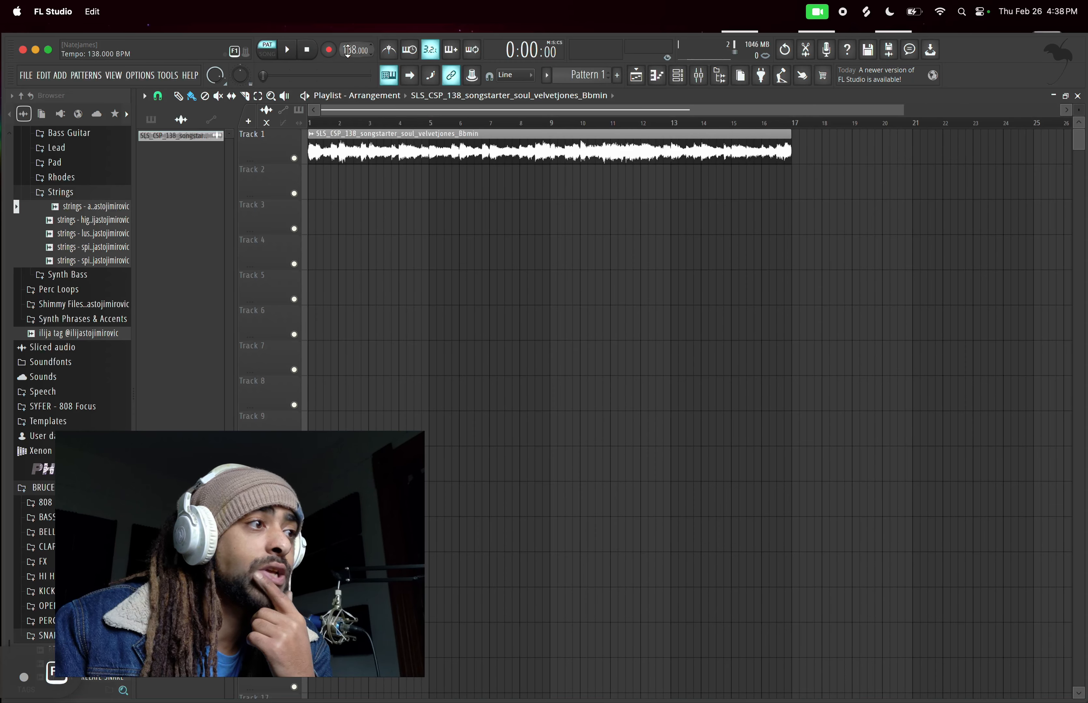
- Play the sample in song mode with the metronome on and set its channel volume to about 69%
{"action": "left_click", "coordinate": [391, 57]}
{"action": "left_click", "coordinate": [269, 55]}
{"action": "double_click", "coordinate": [547, 157]}
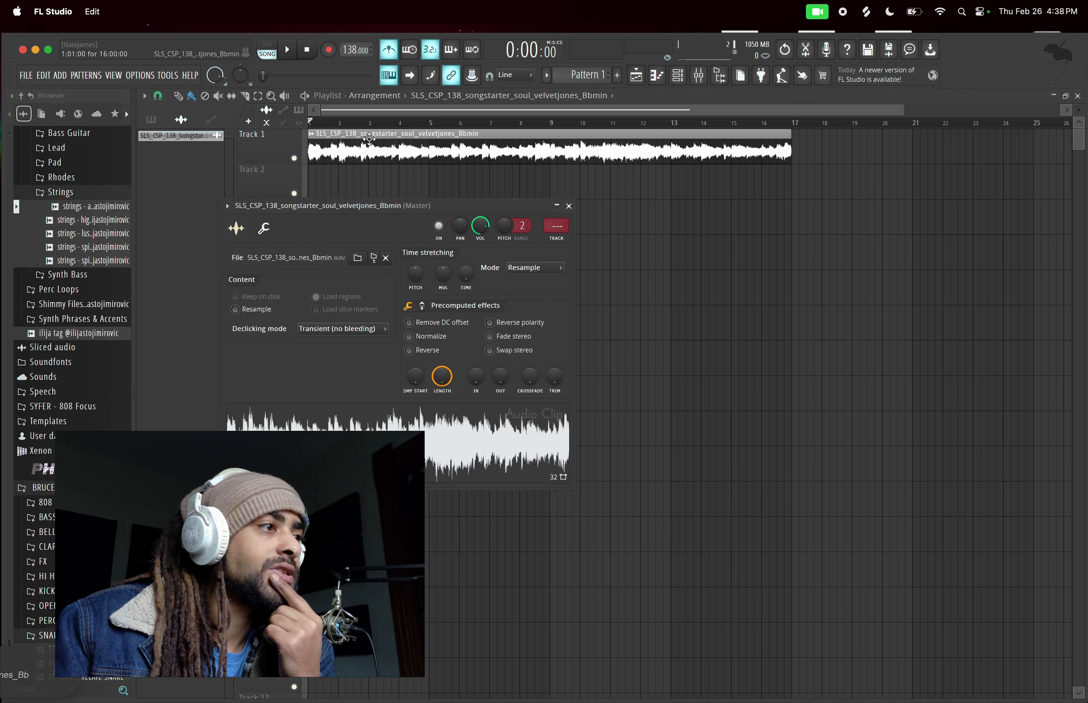
{"action": "left_click_drag", "start_coordinate": [479, 225], "coordinate": [478, 249]}
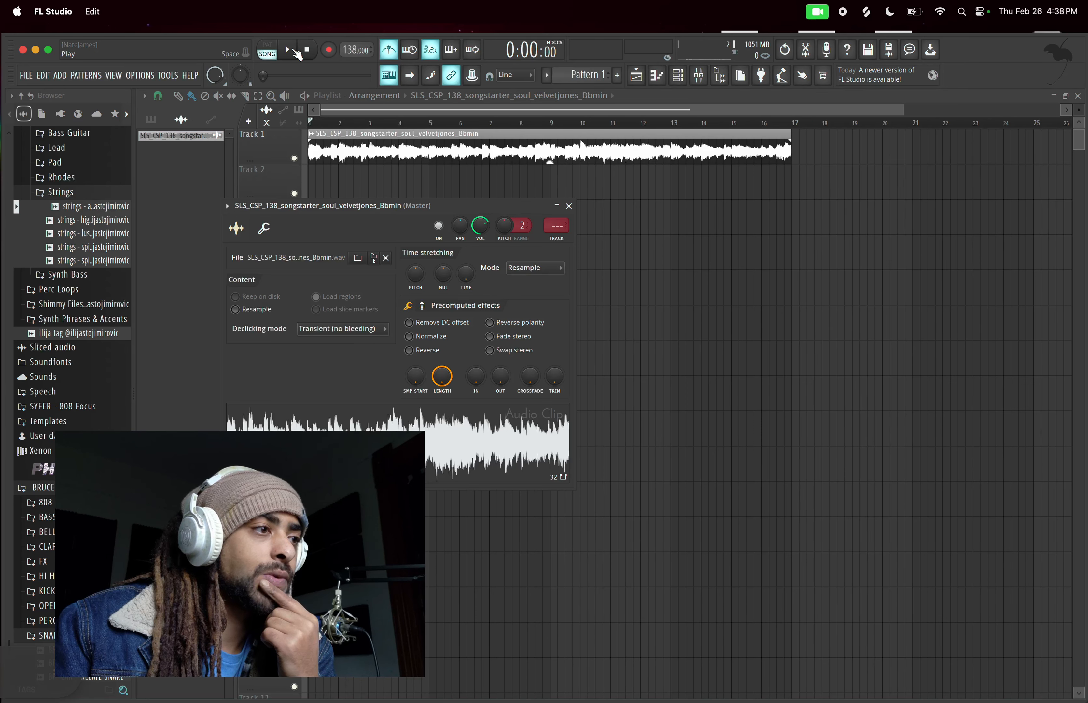
{"action": "left_click", "coordinate": [292, 50]}
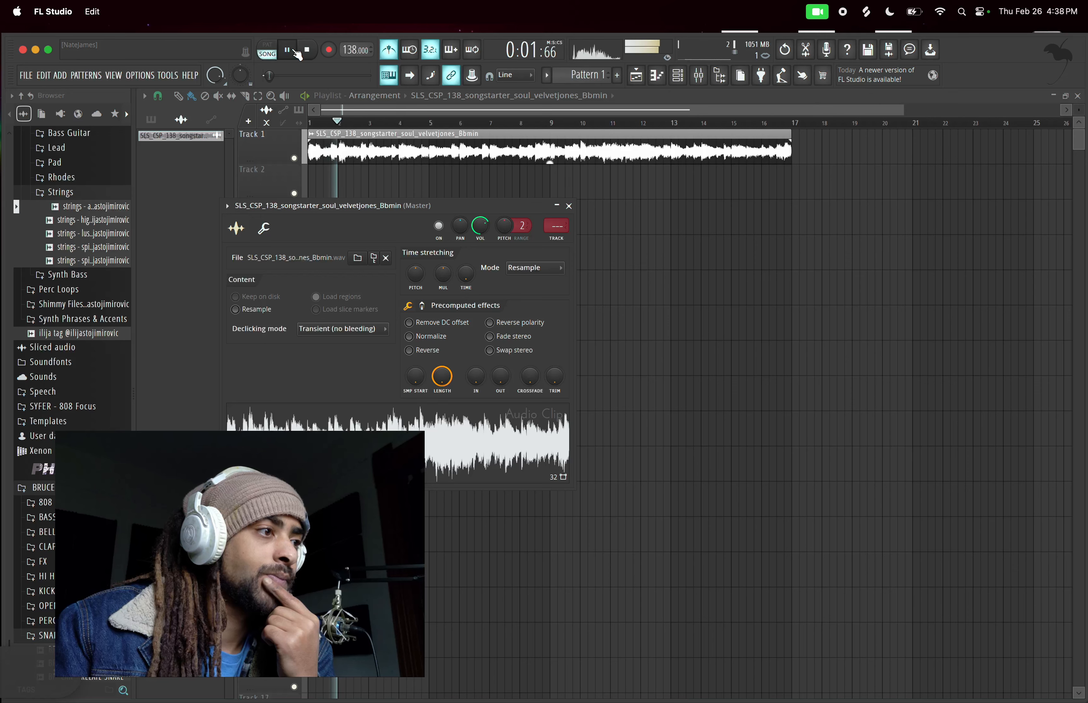
{"action": "left_click_drag", "start_coordinate": [480, 225], "coordinate": [475, 216]}
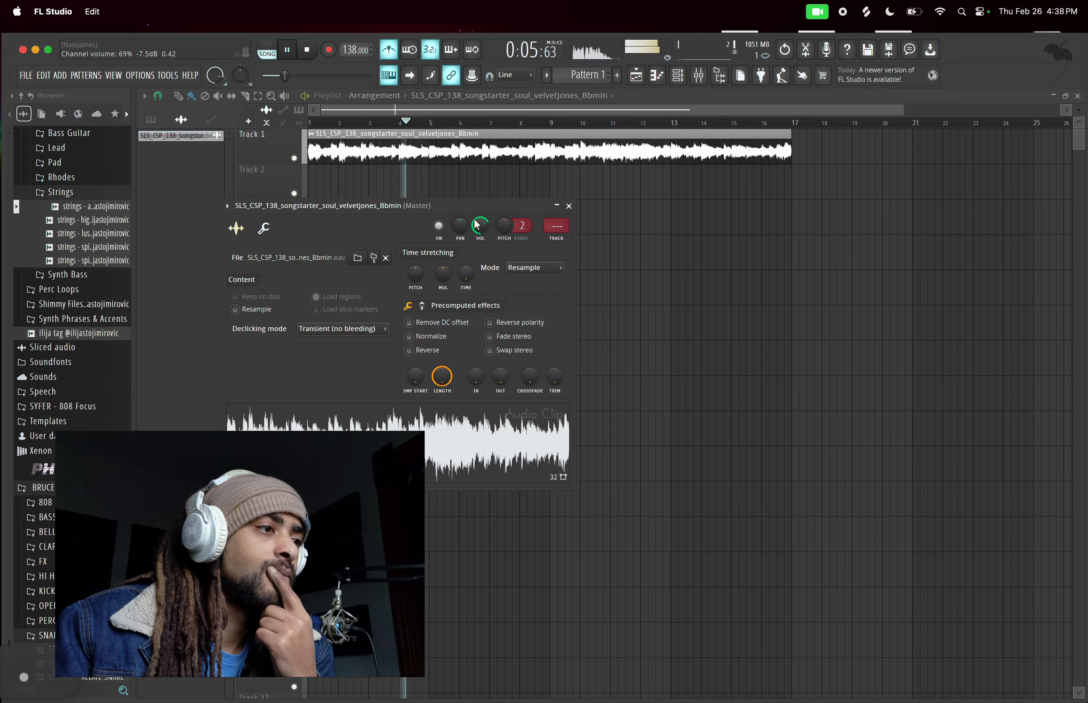
{"action": "left_click", "coordinate": [310, 54]}
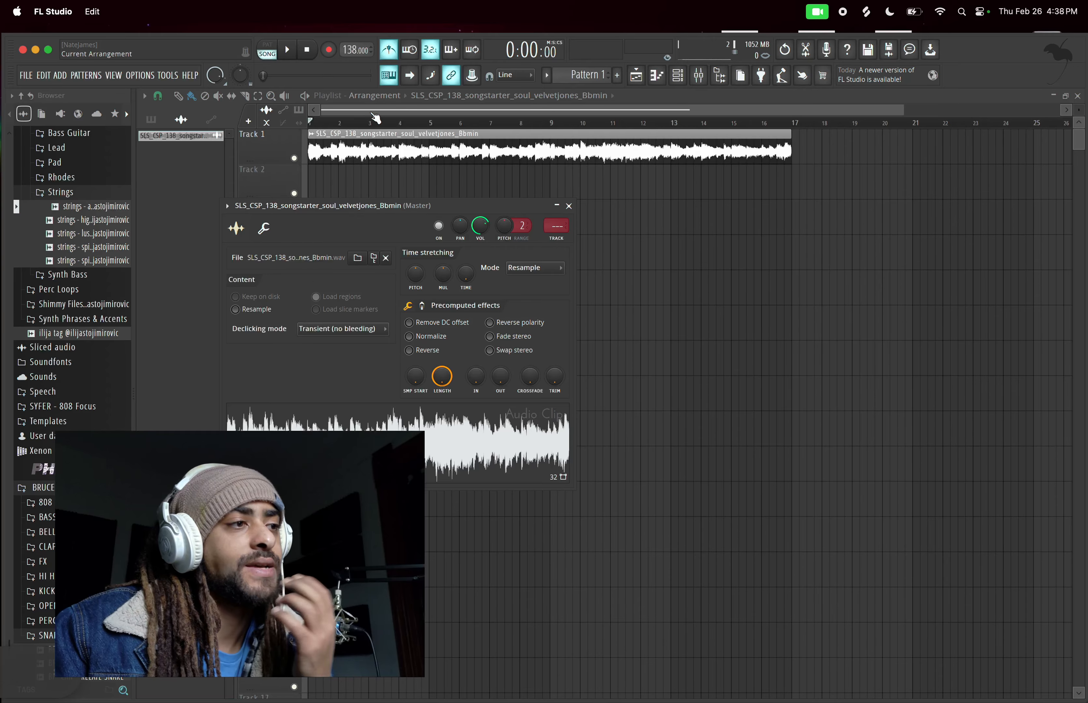
- Set the sample's time-stretching mode to Stretch in its channel settings
{"action": "scroll", "coordinate": [393, 142], "scroll_direction": "down", "scroll_amount": 1}
{"action": "scroll", "coordinate": [421, 167], "scroll_direction": "up", "scroll_amount": 1}
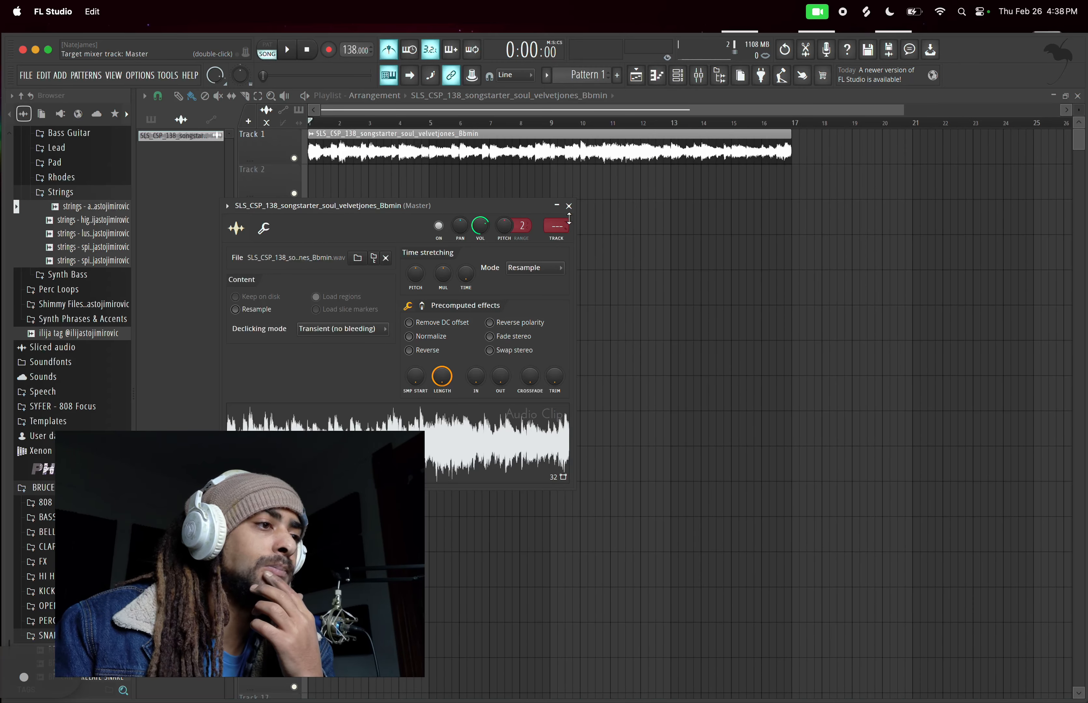
{"action": "double_click", "coordinate": [548, 159]}
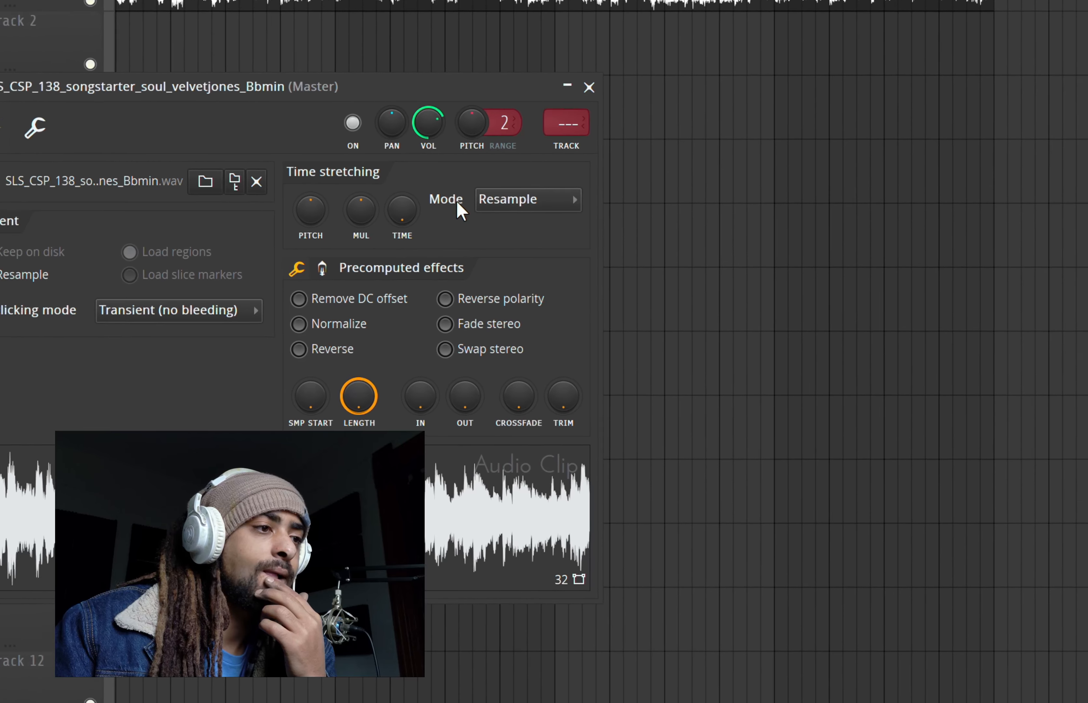
{"action": "left_click", "coordinate": [496, 199]}
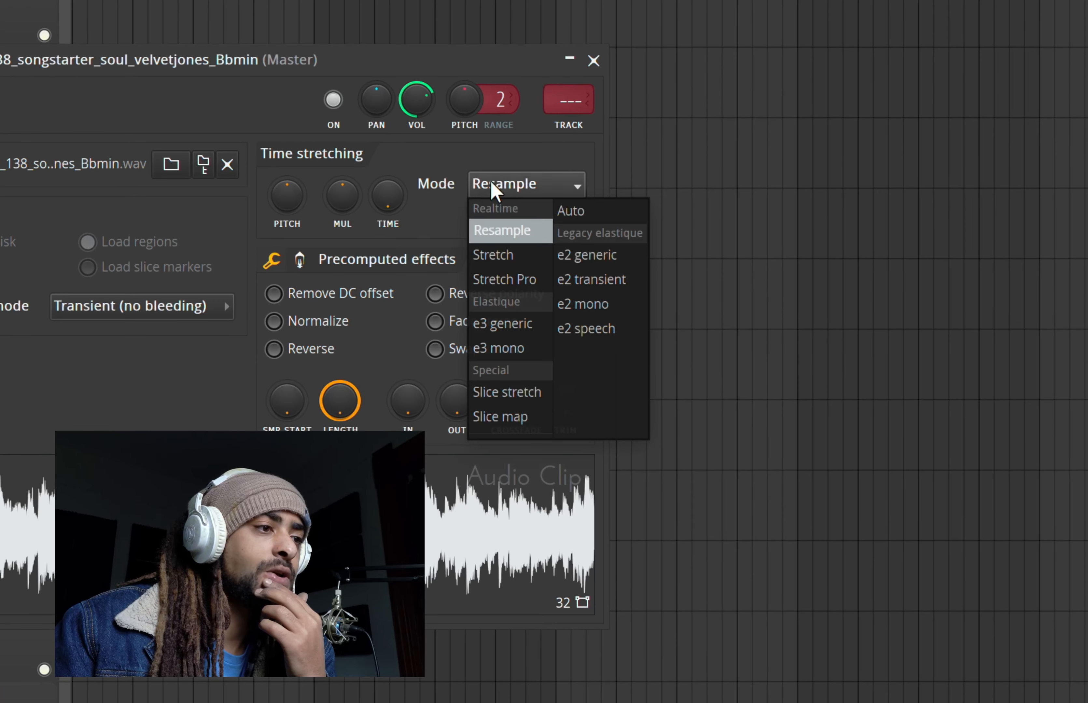
{"action": "left_click", "coordinate": [507, 260]}
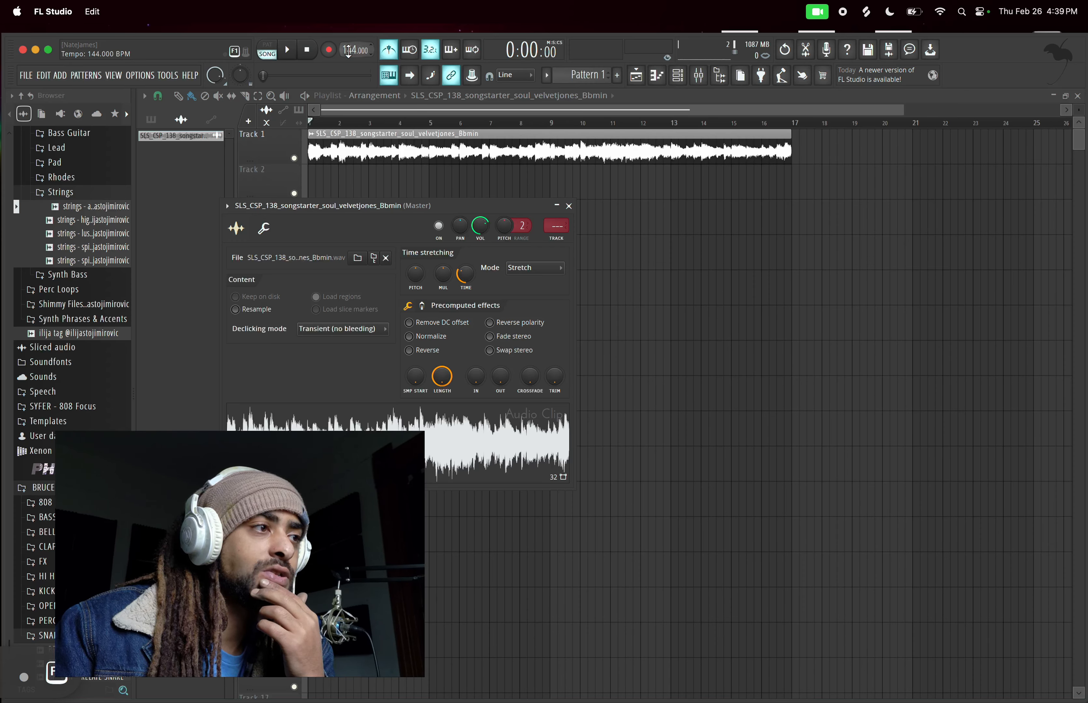
- Raise the project tempo to 155 BPM and play the stretched sample
{"action": "left_click_drag", "start_coordinate": [353, 49], "coordinate": [353, 47]}
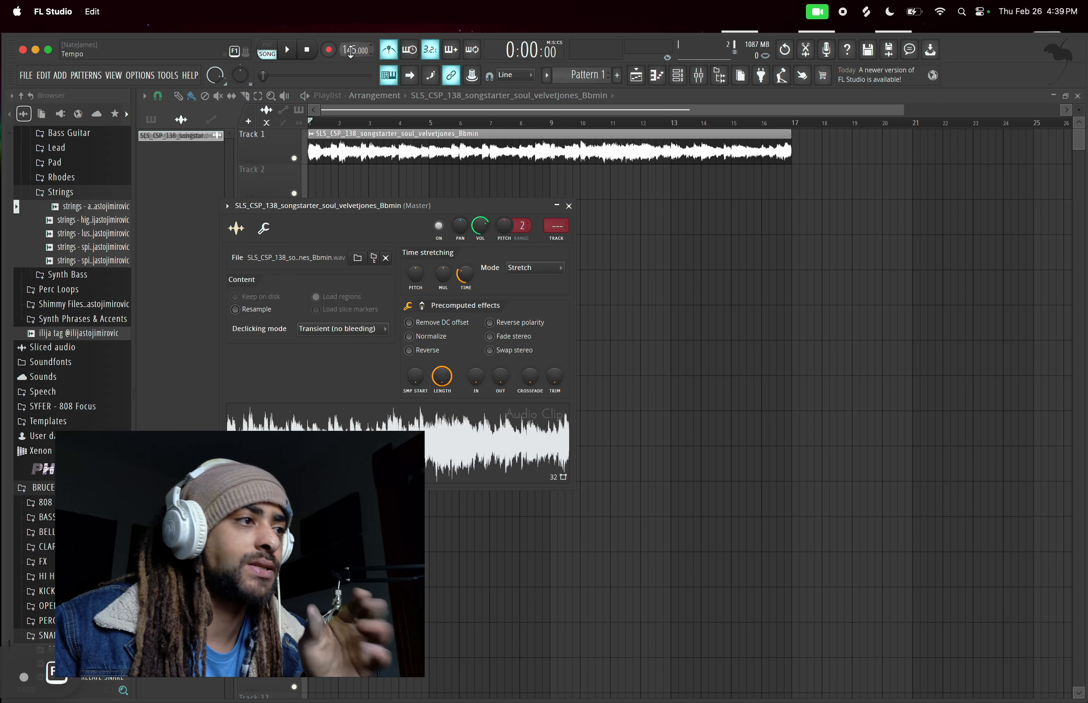
{"action": "left_click_drag", "start_coordinate": [353, 49], "coordinate": [353, 47]}
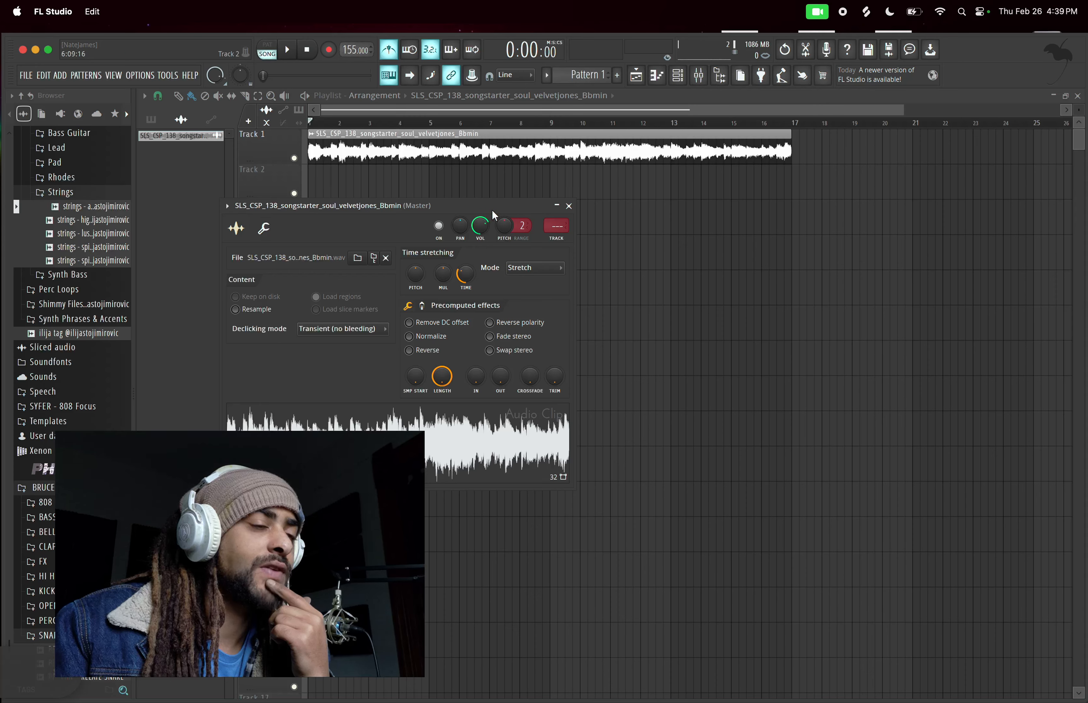
{"action": "left_click", "coordinate": [291, 54]}
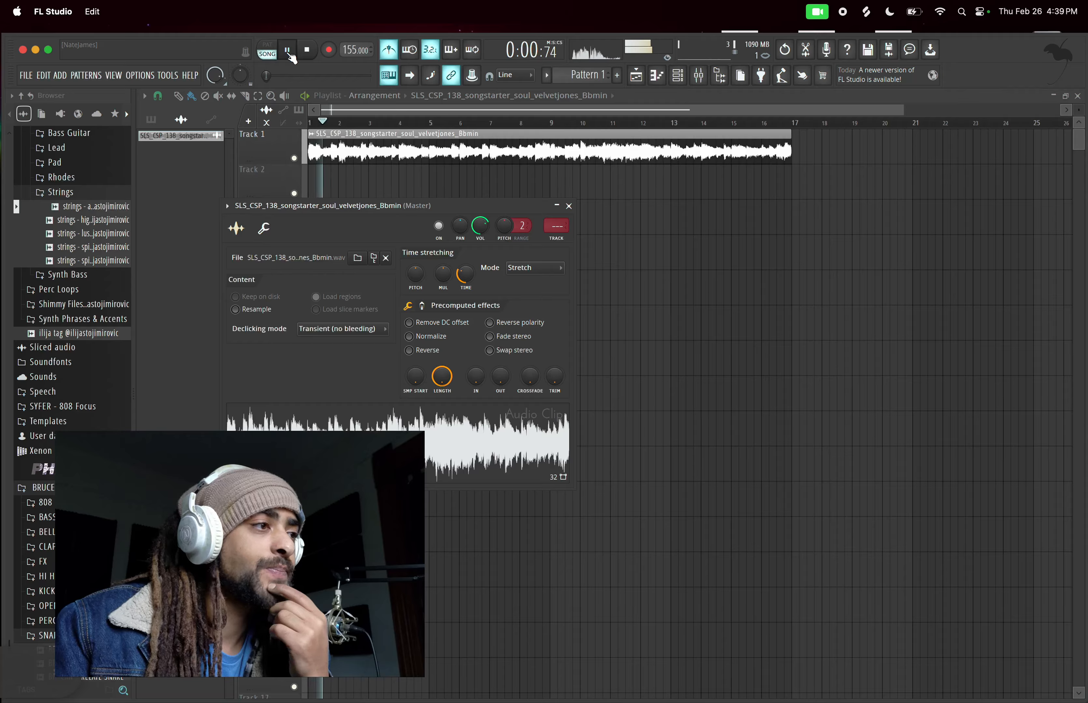
{"action": "left_click", "coordinate": [308, 52]}
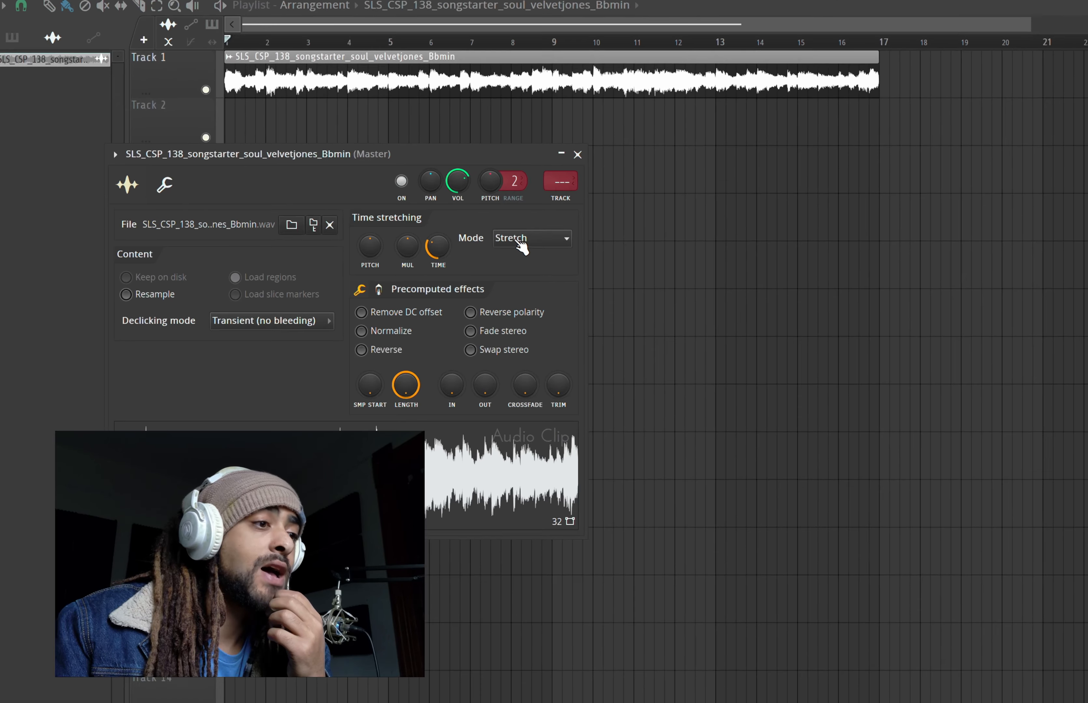
- Switch the sample's time-stretching mode to Resample and play it at the faster tempo
{"action": "left_click", "coordinate": [507, 199]}
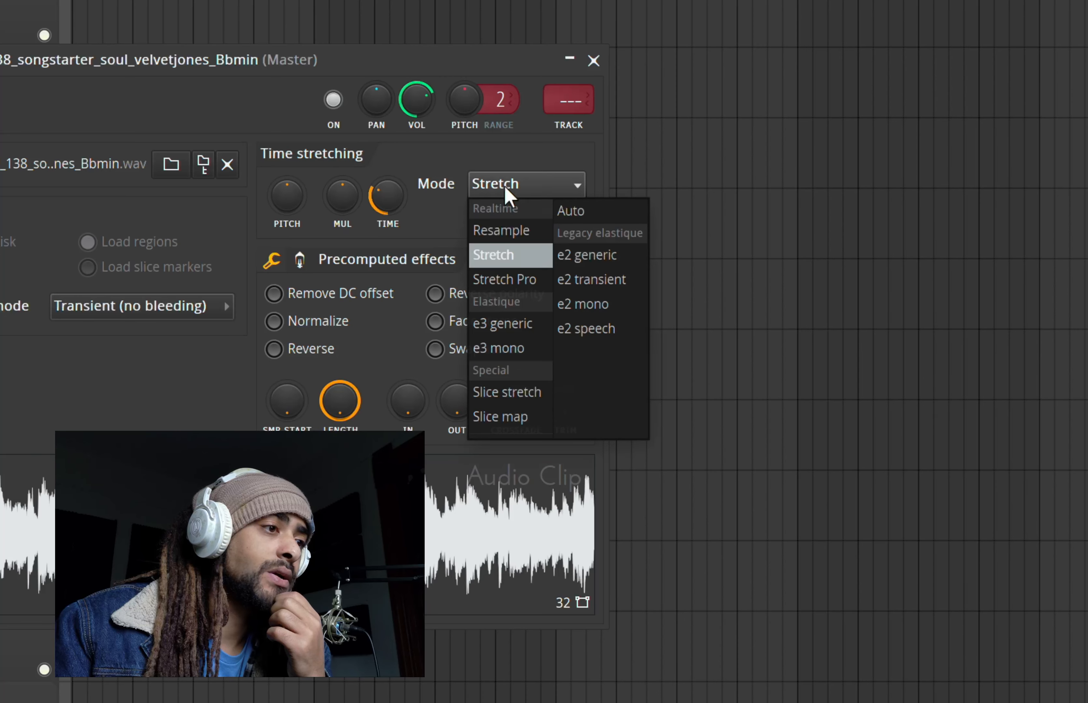
{"action": "left_click", "coordinate": [494, 231]}
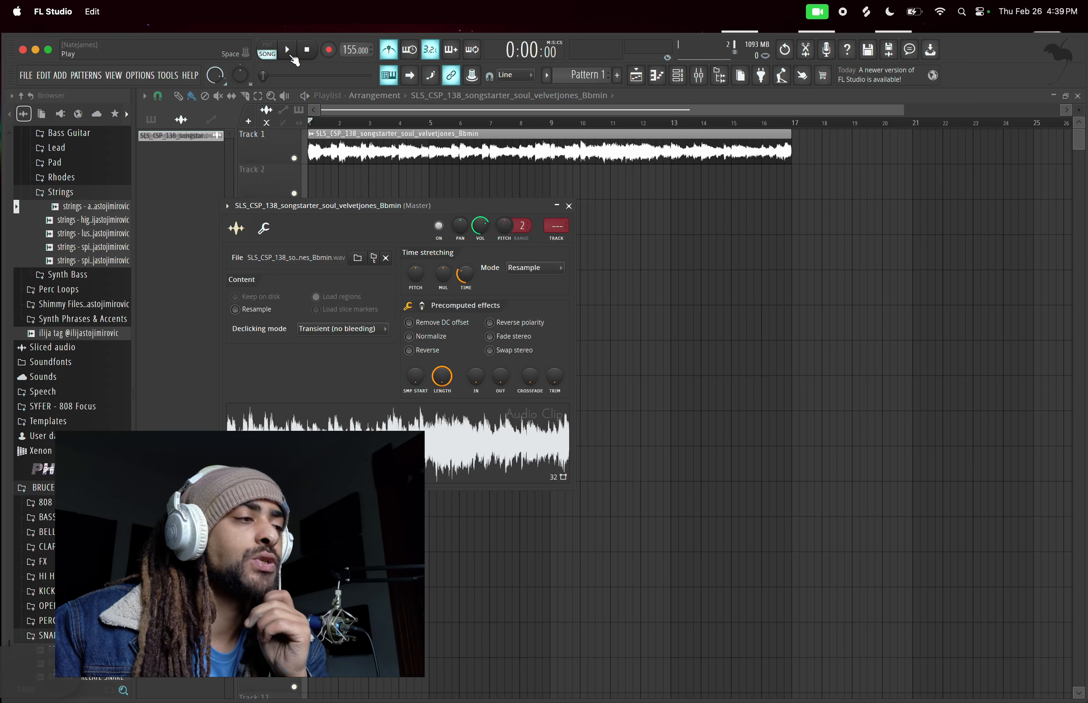
{"action": "left_click", "coordinate": [290, 52]}
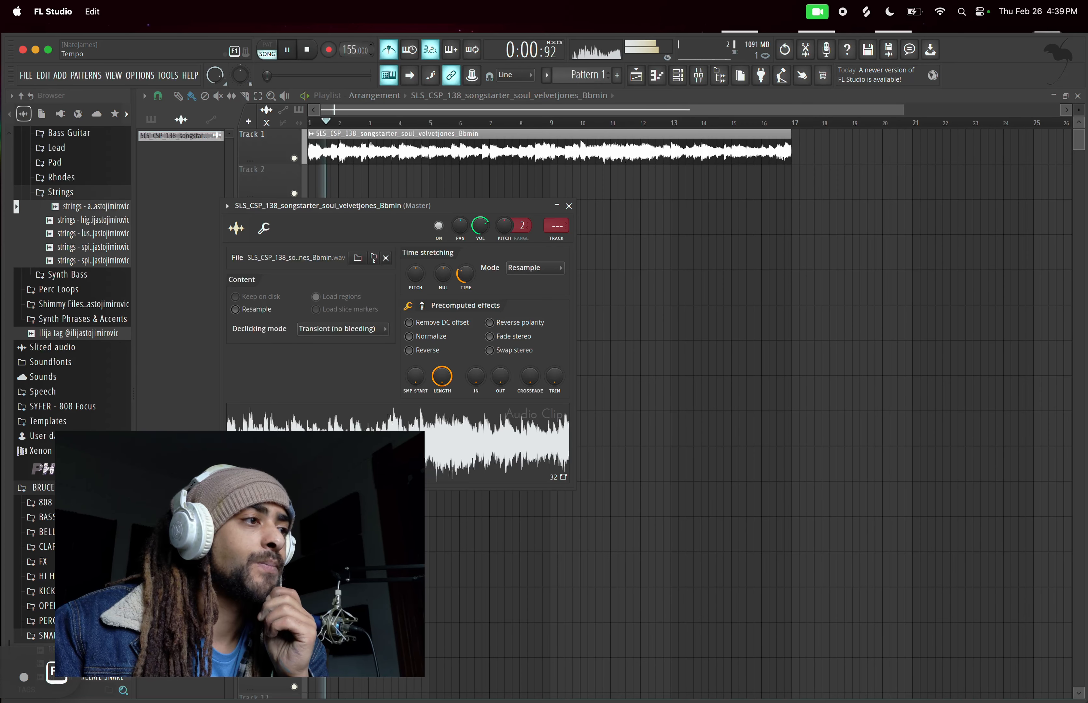
{"action": "mouse_move", "coordinate": [355, 49]}
{"action": "left_mouse_down"}
{"action": "mouse_move", "coordinate": [356, 62]}
{"action": "mouse_move", "coordinate": [342, 51]}
{"action": "left_mouse_up"}
{"action": "key", "text": "space"}
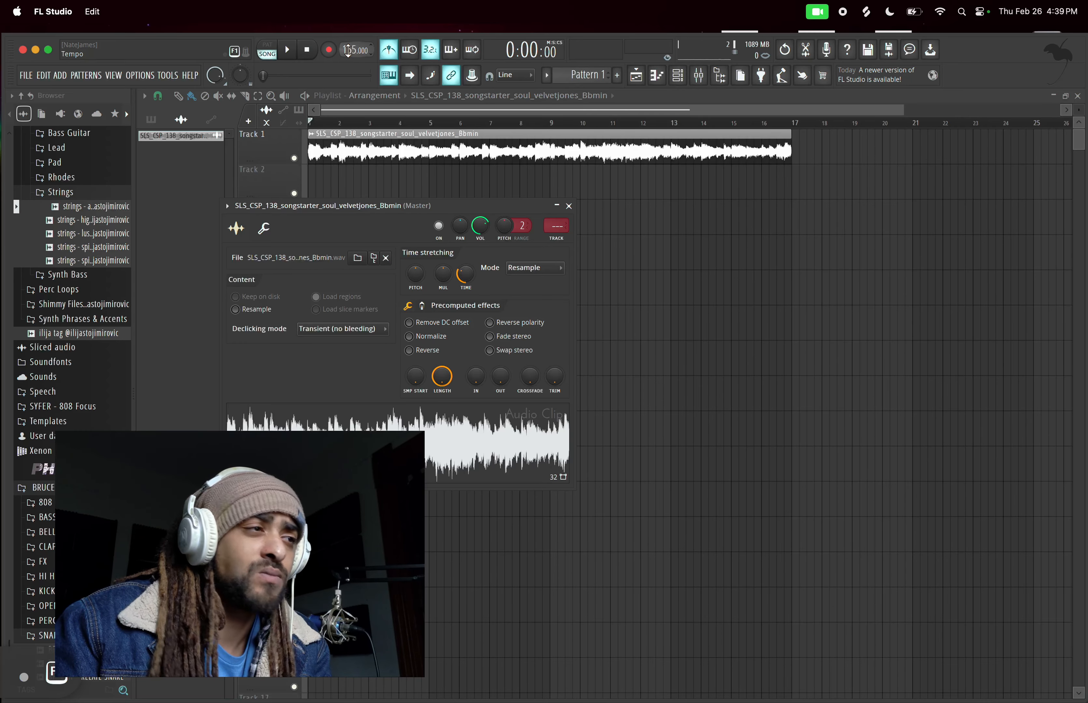
- Lower the project tempo to 146 BPM during playback of the resampled clip
{"action": "key", "text": "space"}
{"action": "left_click_drag", "start_coordinate": [351, 50], "coordinate": [351, 59]}
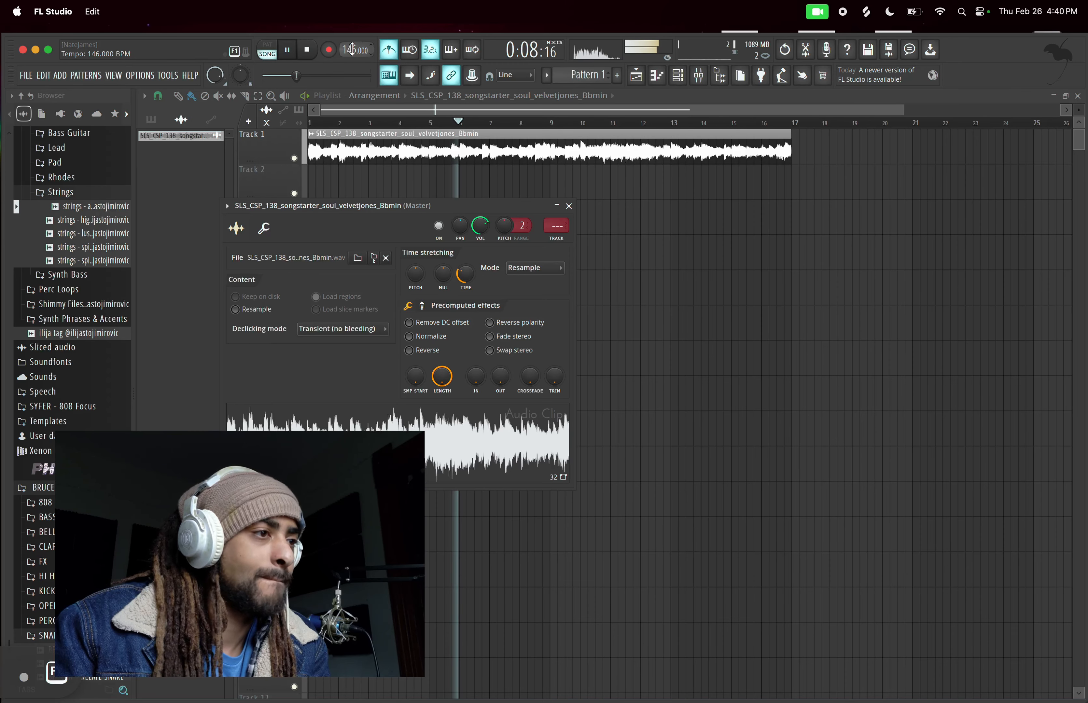
{"action": "key", "text": "space"}
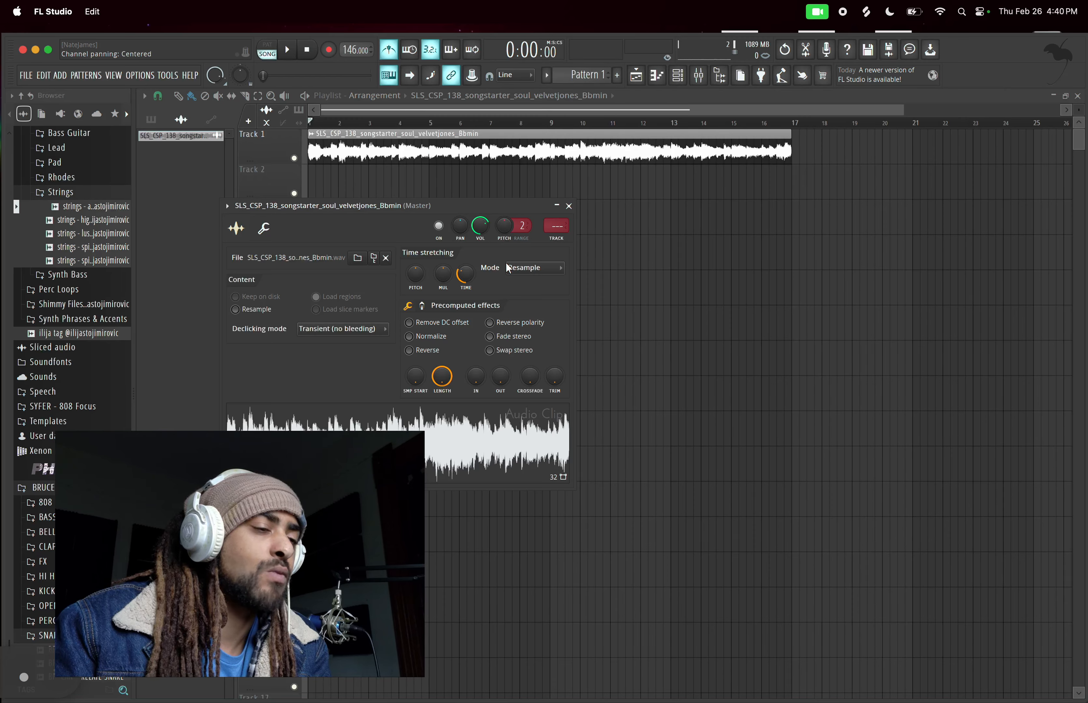
- Set the time-stretching mode back to Stretch and play the sample at the new tempo
{"action": "left_click", "coordinate": [526, 272]}
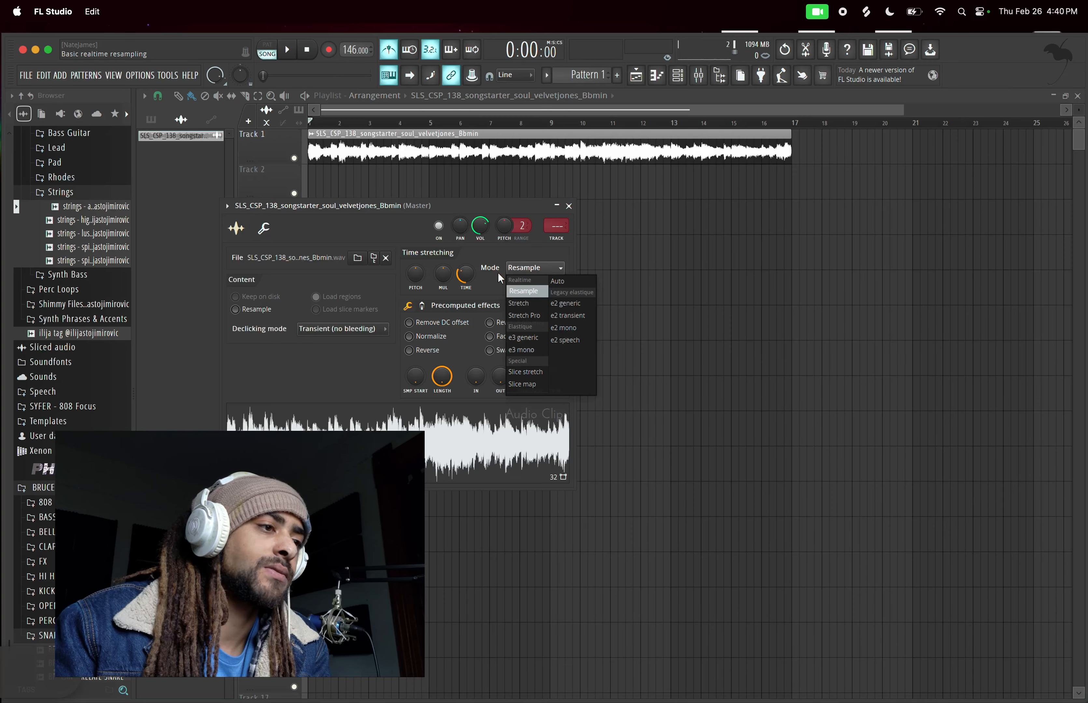
{"action": "left_click", "coordinate": [521, 304]}
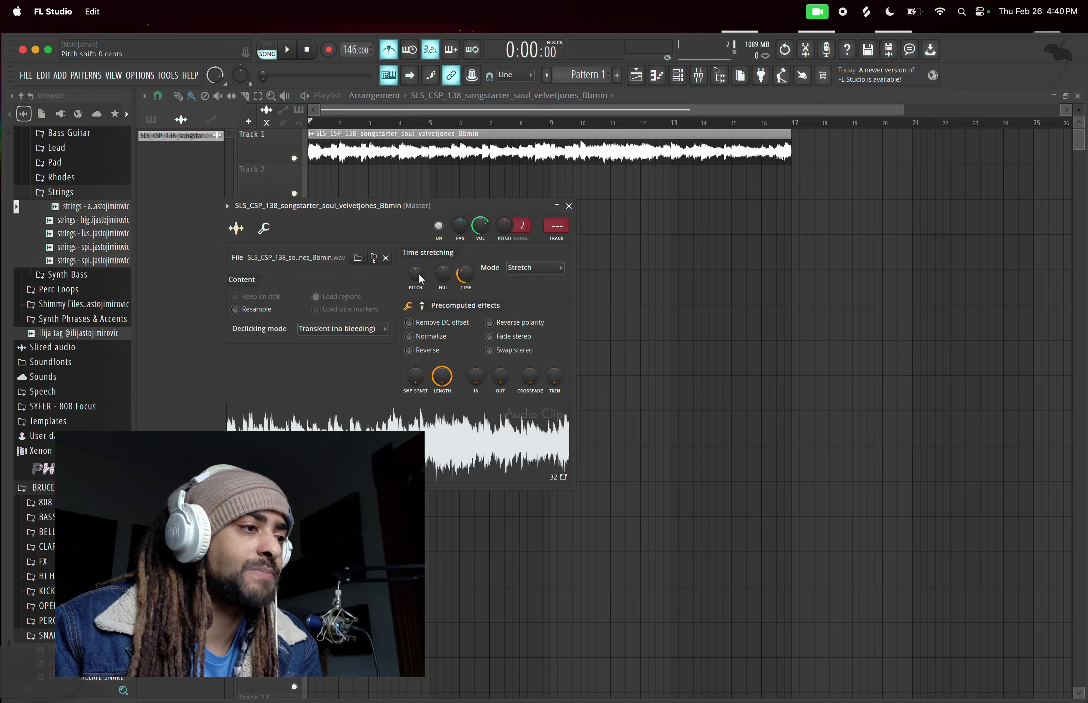
{"action": "key", "text": "space"}
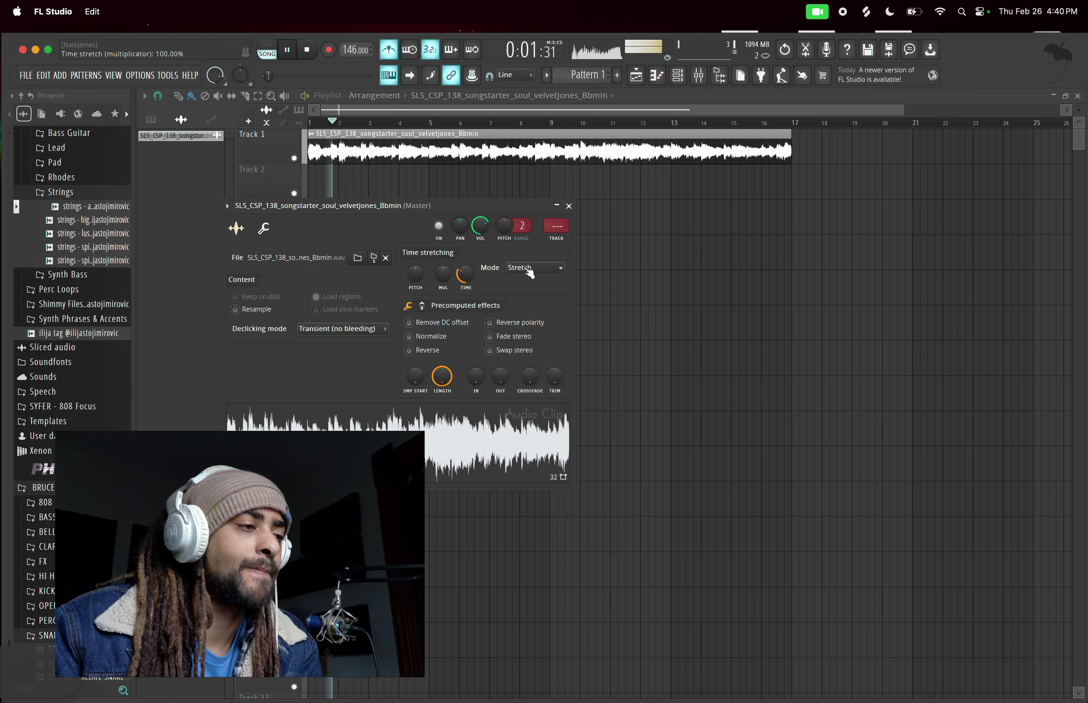
- Compare the sample's sound by alternating between Resample and Stretch modes with playback, ending on Stretch
{"action": "left_click", "coordinate": [529, 273]}
{"action": "left_click", "coordinate": [525, 276]}
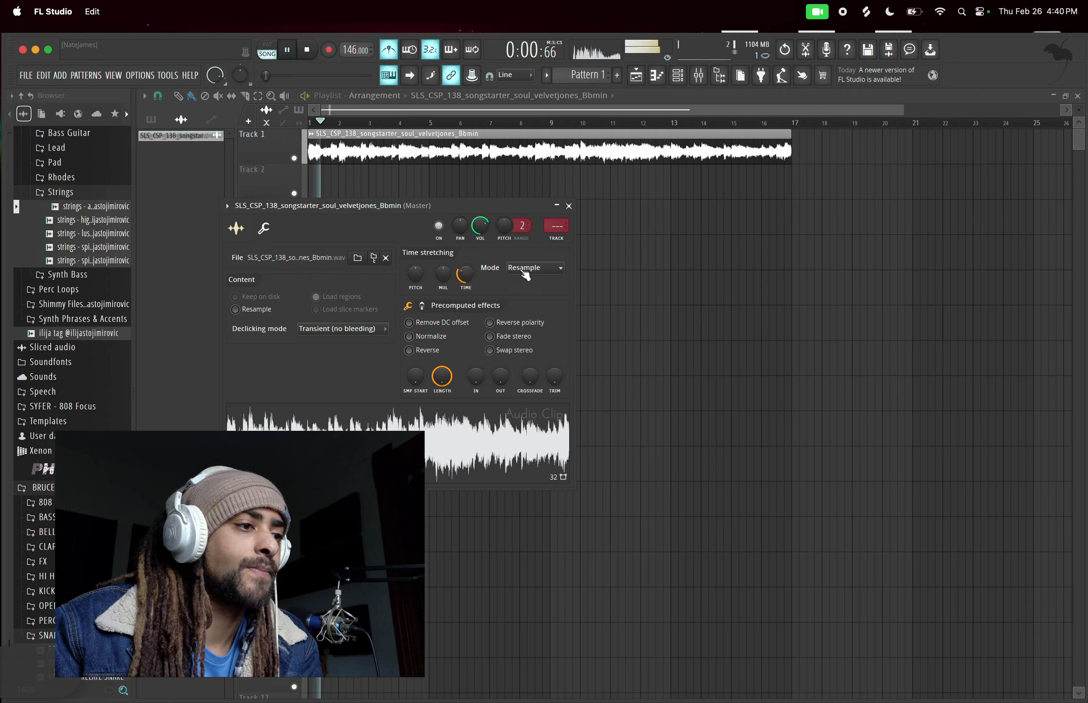
{"action": "key", "text": "space"}
{"action": "left_click", "coordinate": [526, 272]}
{"action": "left_click", "coordinate": [526, 304]}
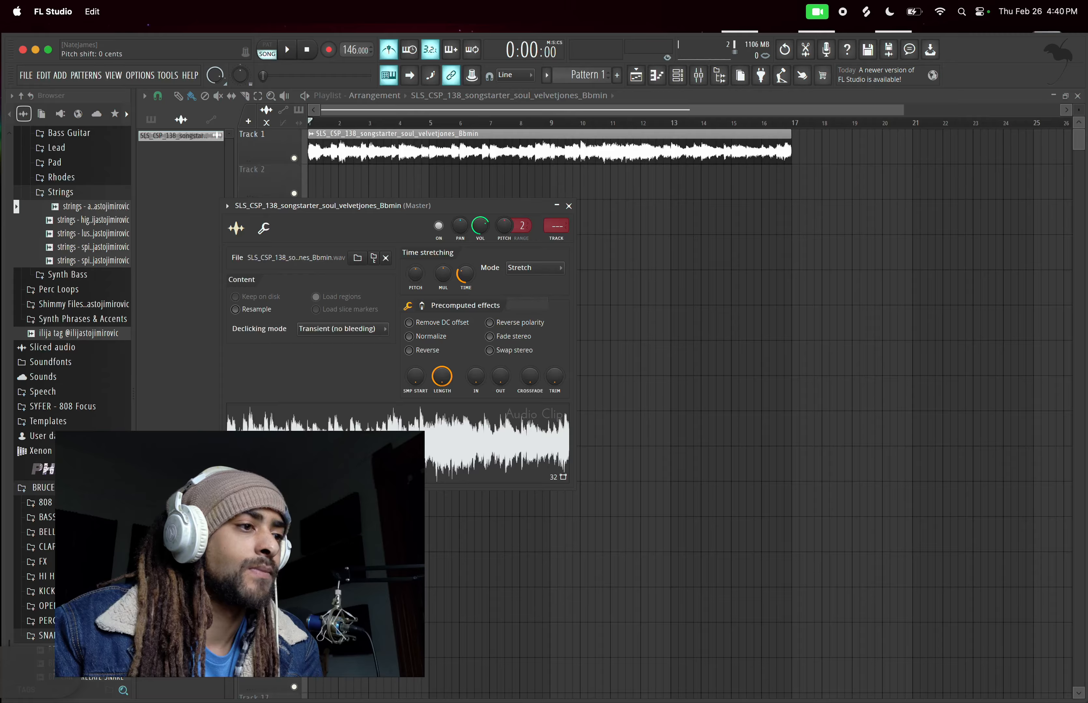
{"action": "key", "text": "space"}
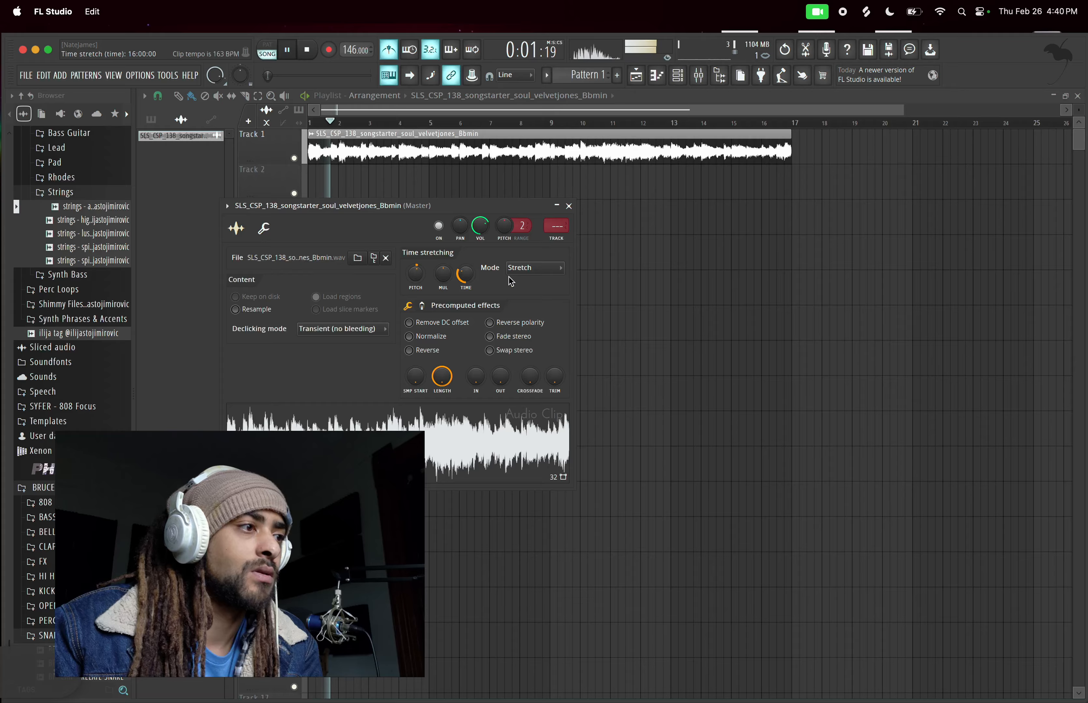
{"action": "key", "text": "space"}
{"action": "left_click", "coordinate": [526, 268]}
{"action": "left_click", "coordinate": [521, 291]}
{"action": "left_click", "coordinate": [526, 268]}
{"action": "left_click", "coordinate": [520, 304]}
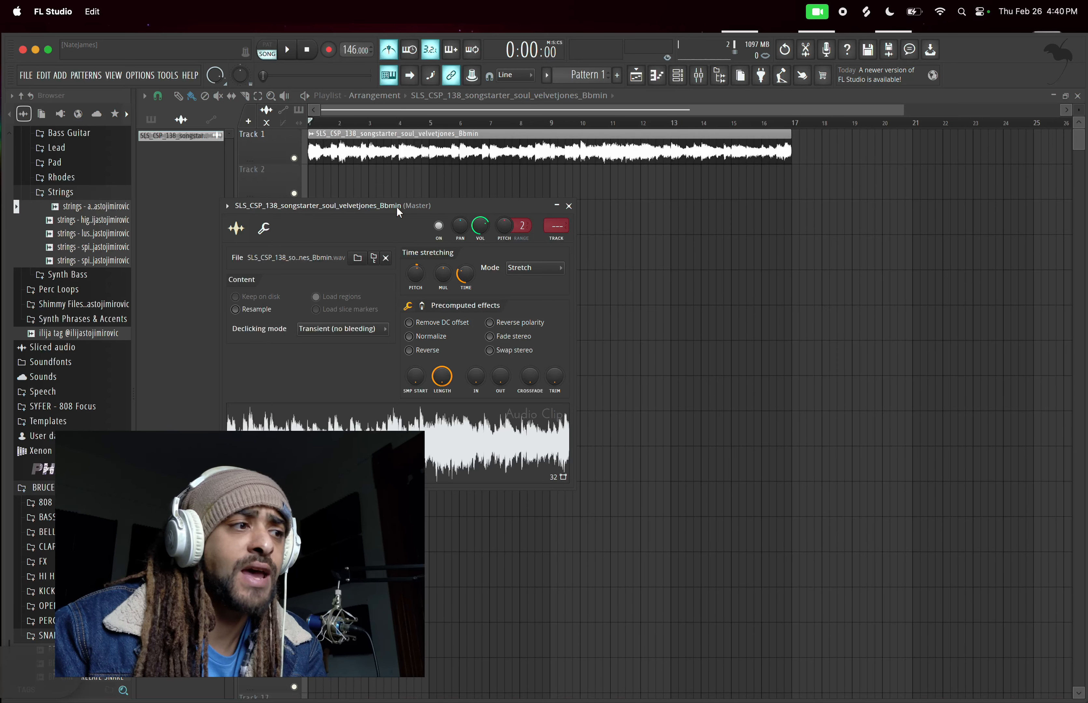
- Open the piano roll for the sample's channel
{"action": "left_click", "coordinate": [228, 211]}
{"action": "left_click", "coordinate": [242, 219]}
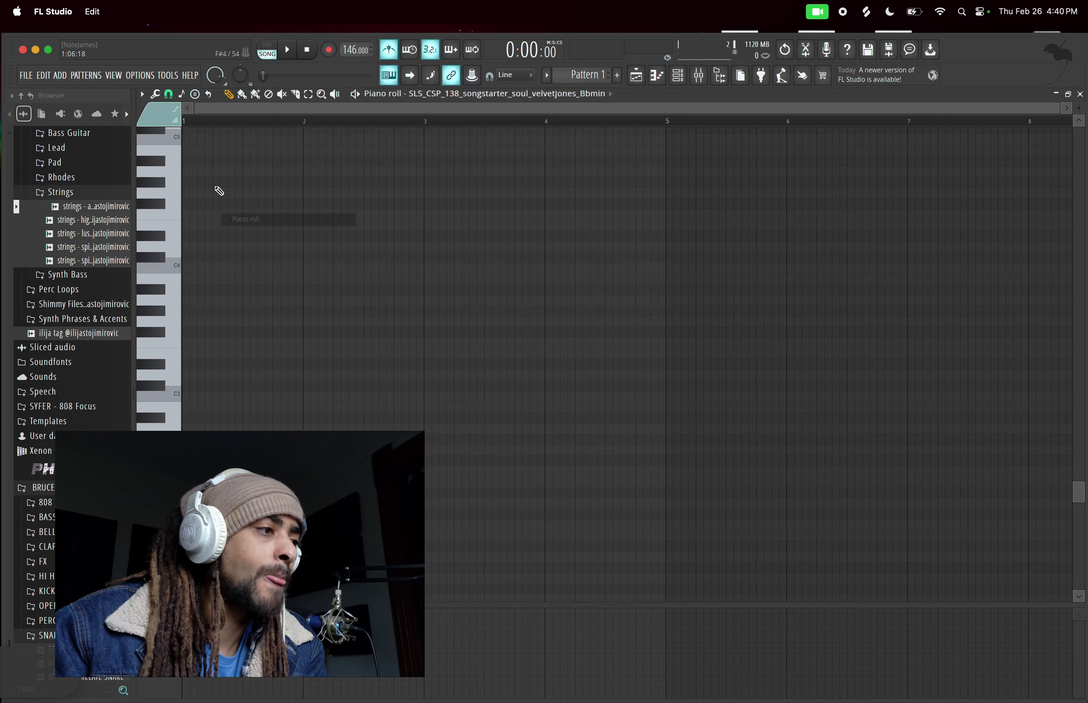
{"action": "left_click", "coordinate": [182, 95]}
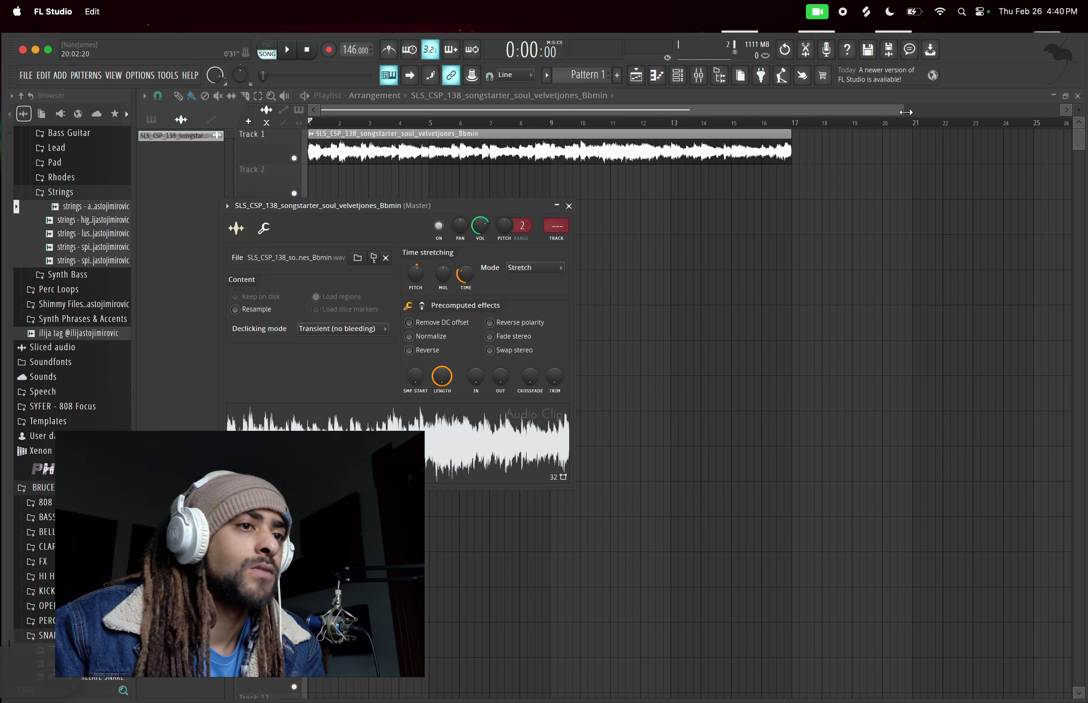
- Extract the bass, instruments and vocals stems from the songstarter clip on Track 1, excluding drums and muting the source track
{"action": "left_click_drag", "start_coordinate": [905, 112], "coordinate": [723, 101]}
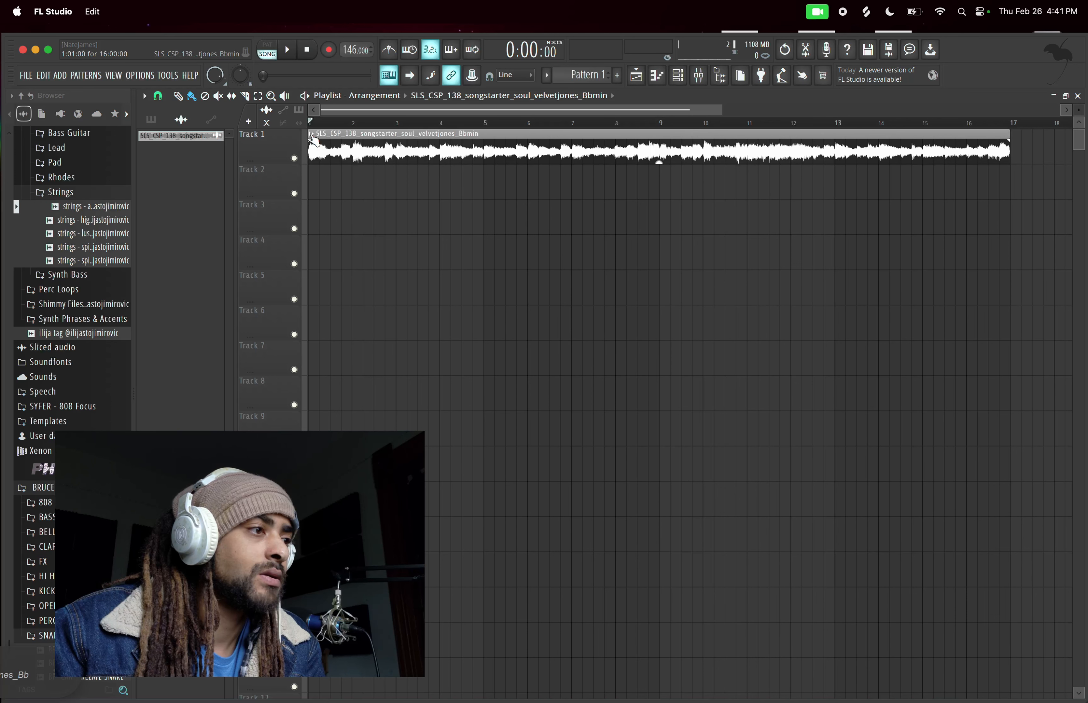
{"action": "right_click", "coordinate": [312, 139]}
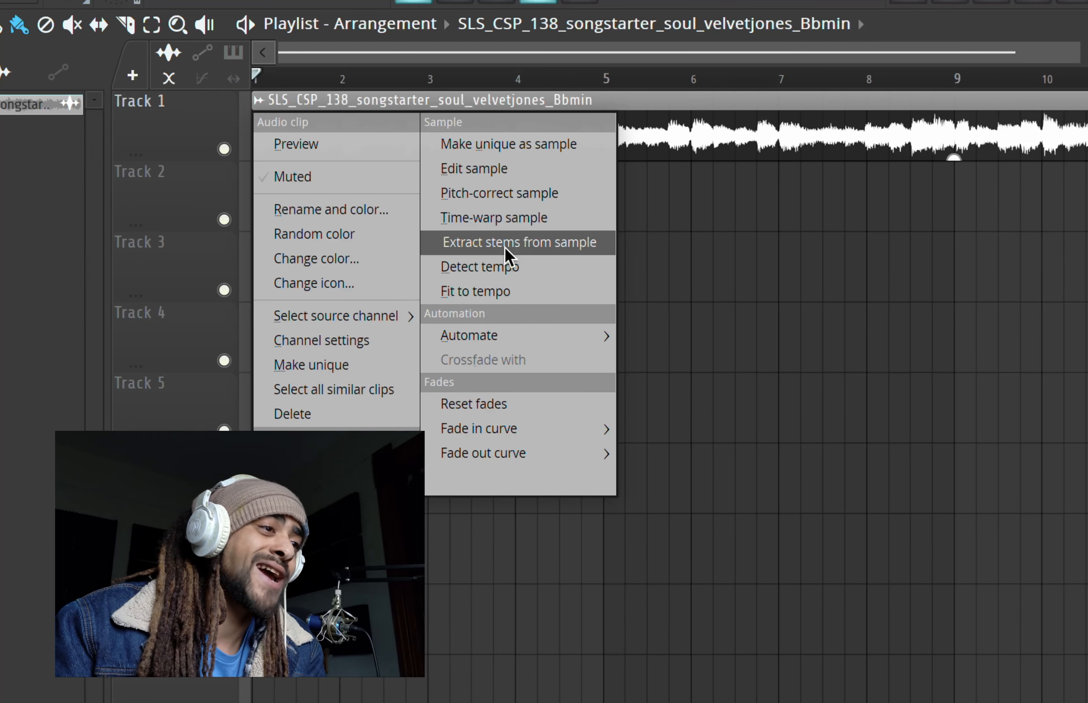
{"action": "left_click", "coordinate": [507, 253]}
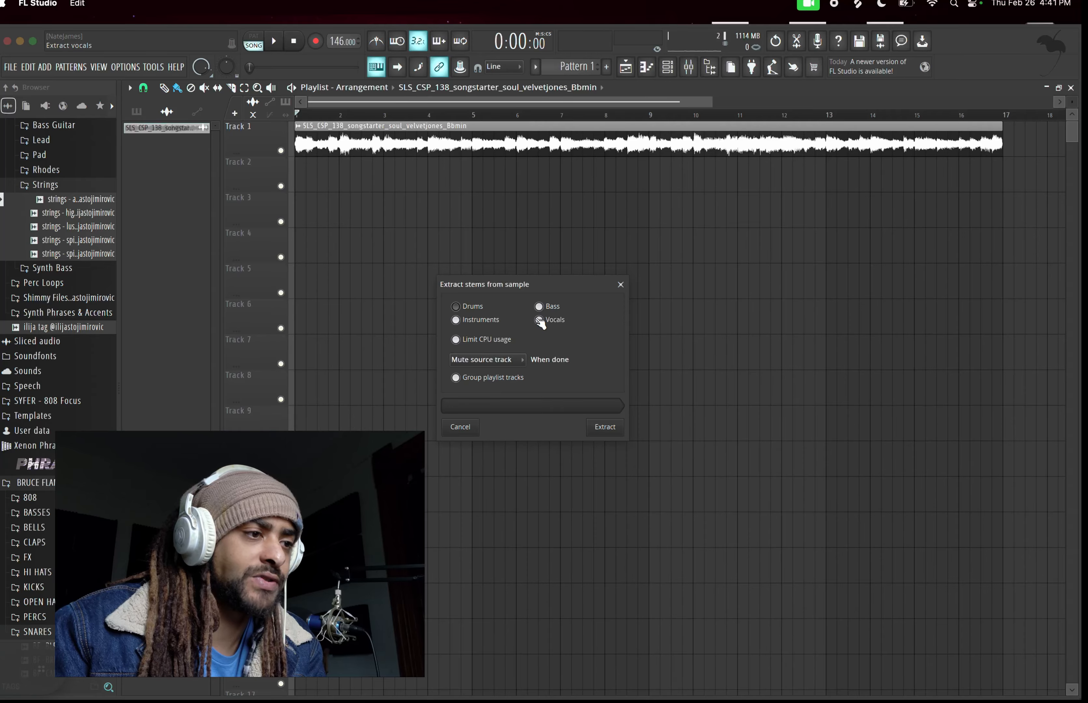
{"action": "left_click", "coordinate": [608, 430]}
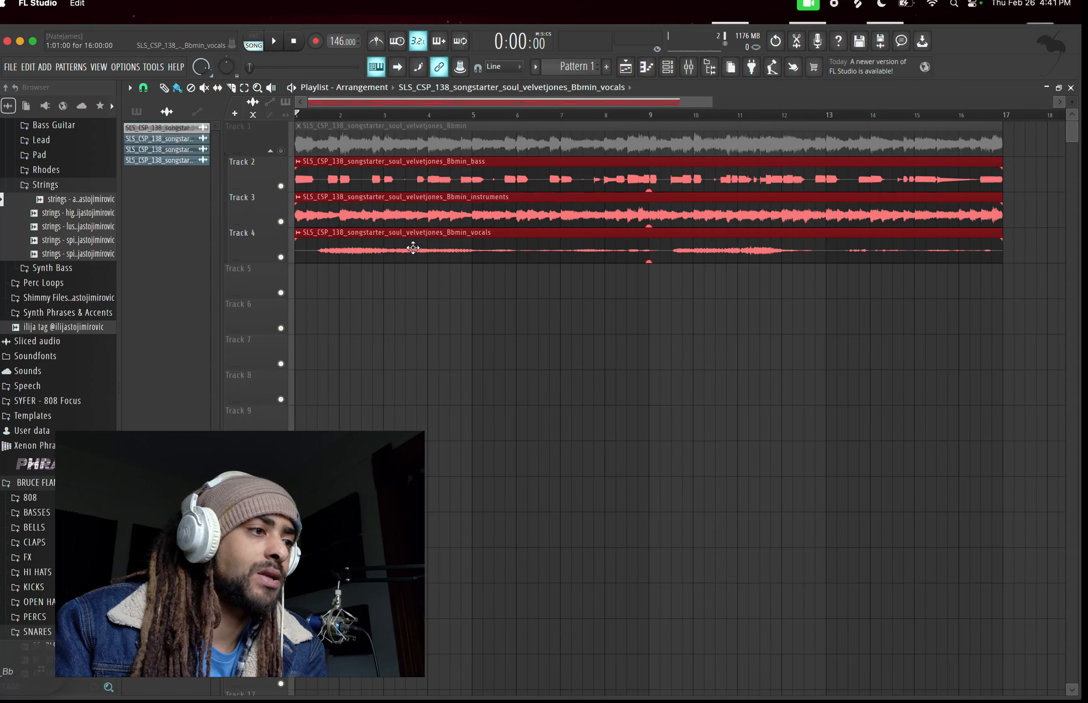
- Delete the original songstarter clip from Track 1, keep the three stem clips, and clear the clip selection
{"action": "right_click", "coordinate": [318, 145]}
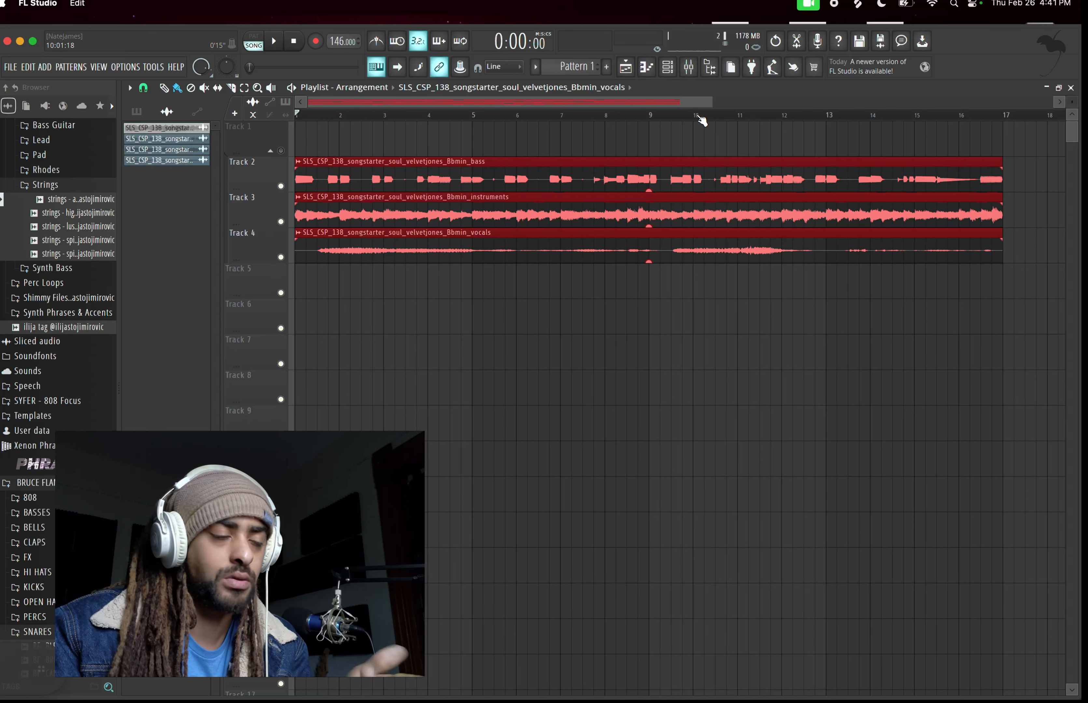
{"action": "left_click_drag", "start_coordinate": [712, 103], "coordinate": [865, 105]}
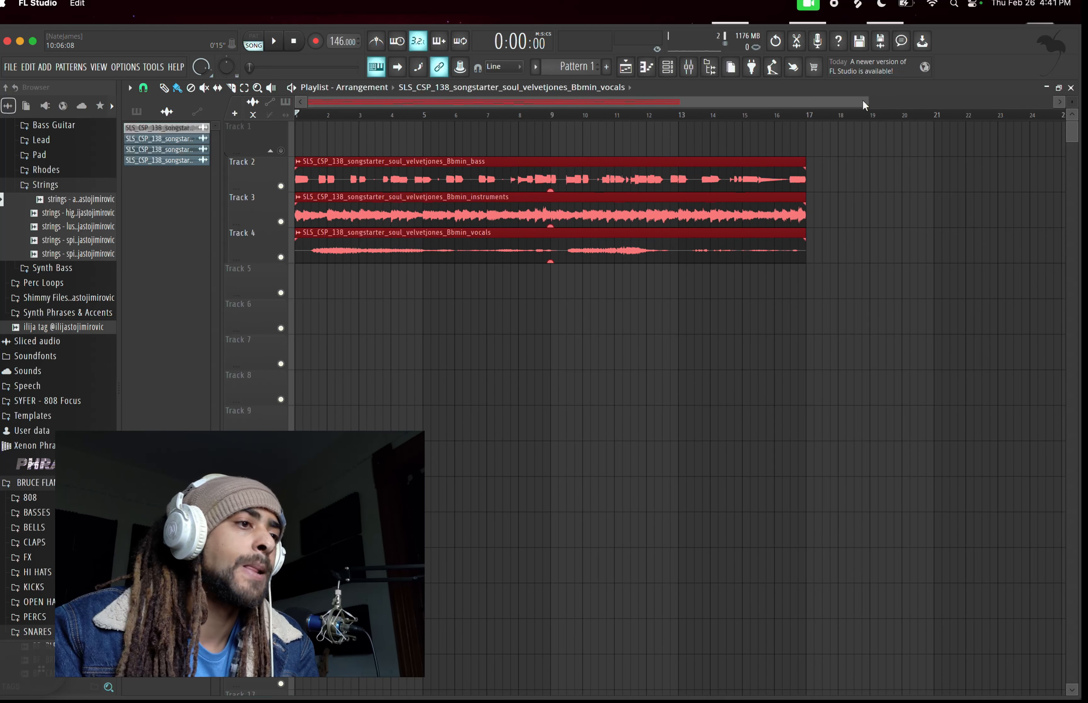
{"action": "left_click", "coordinate": [645, 139], "text": "super"}
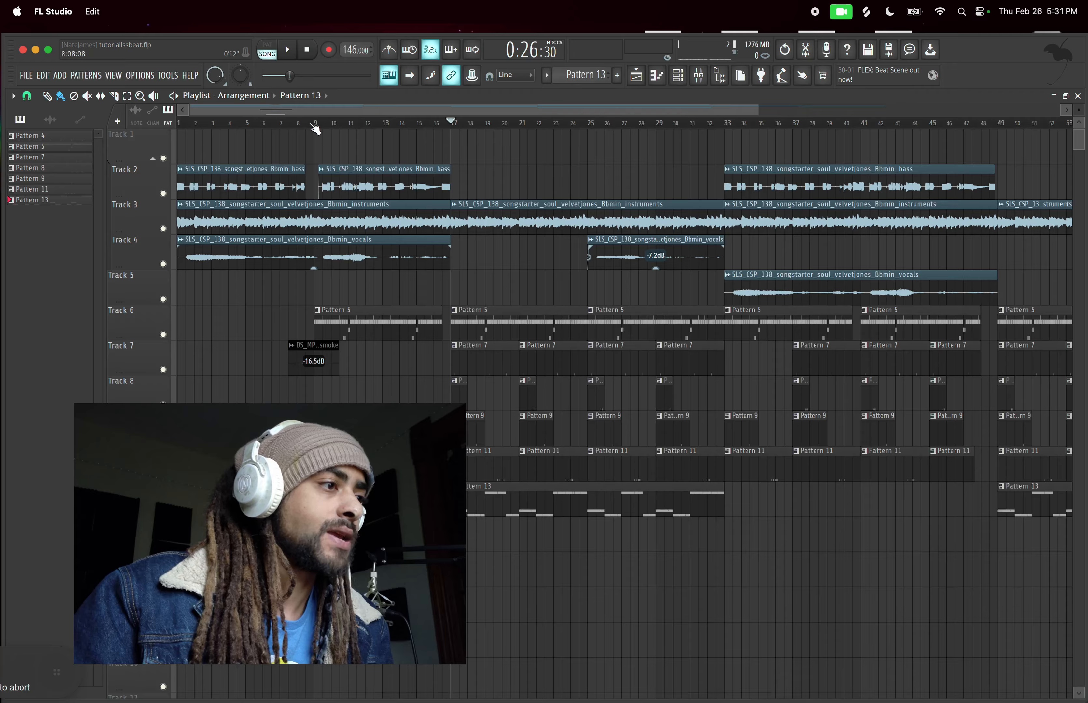
- Review the arrangement's opening by selecting bars 1 to 9 and 9 to 17, and place the playback start at bar 17
{"action": "left_click_drag", "start_coordinate": [319, 123], "coordinate": [178, 123]}
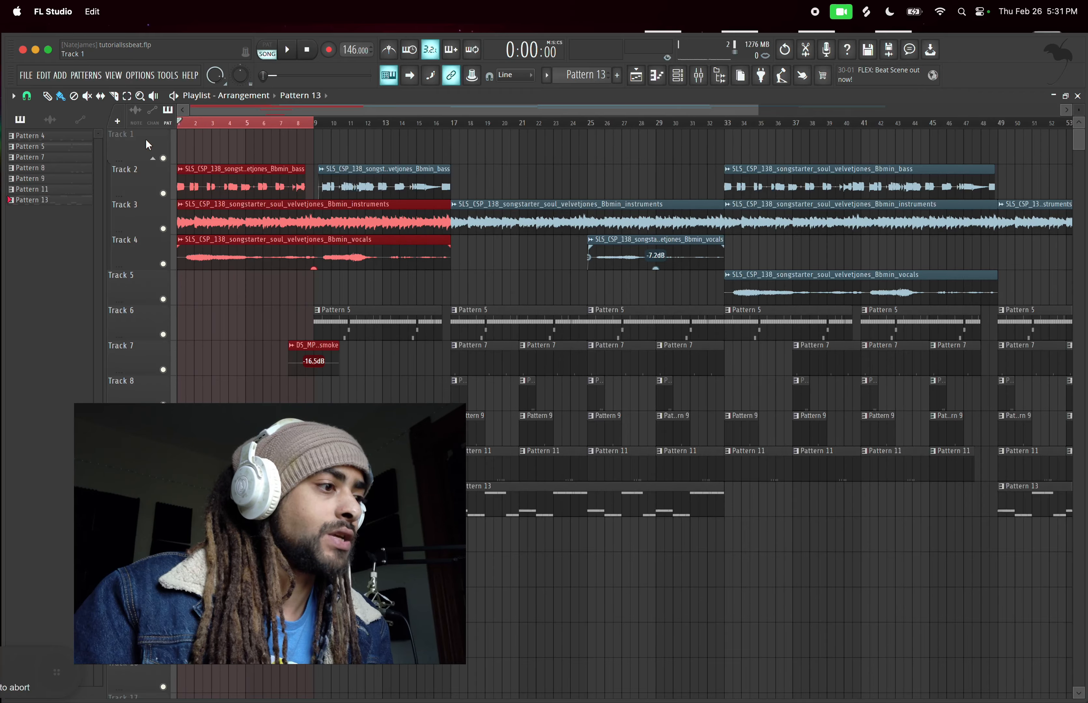
{"action": "left_click_drag", "start_coordinate": [318, 126], "coordinate": [458, 134]}
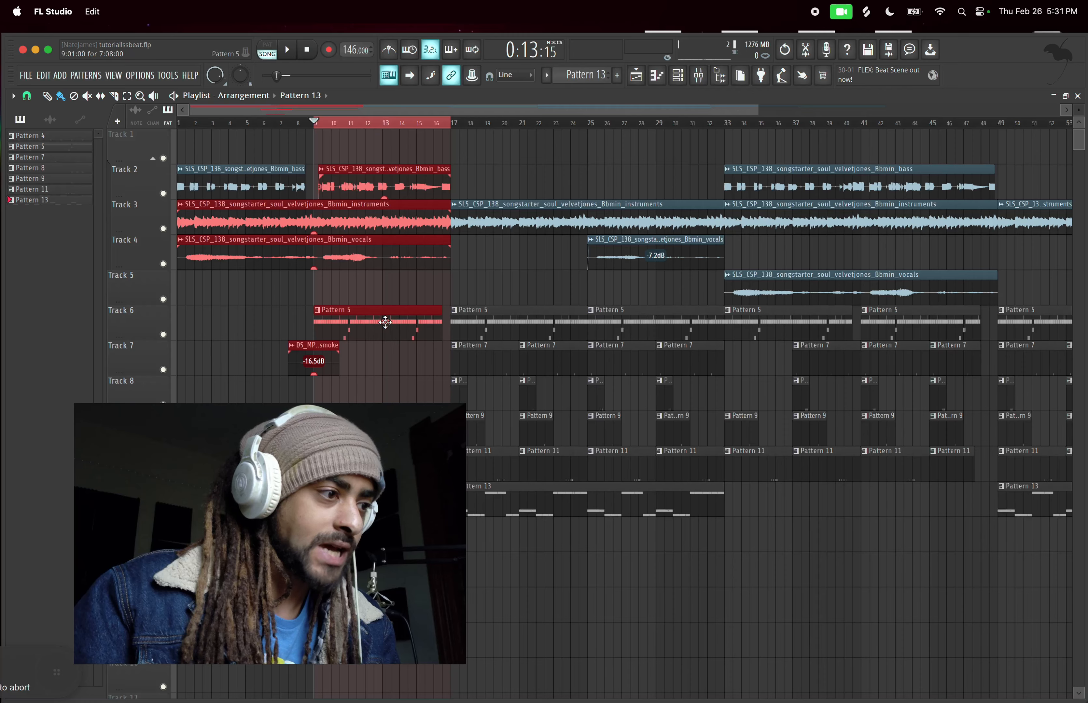
{"action": "left_click", "coordinate": [453, 122]}
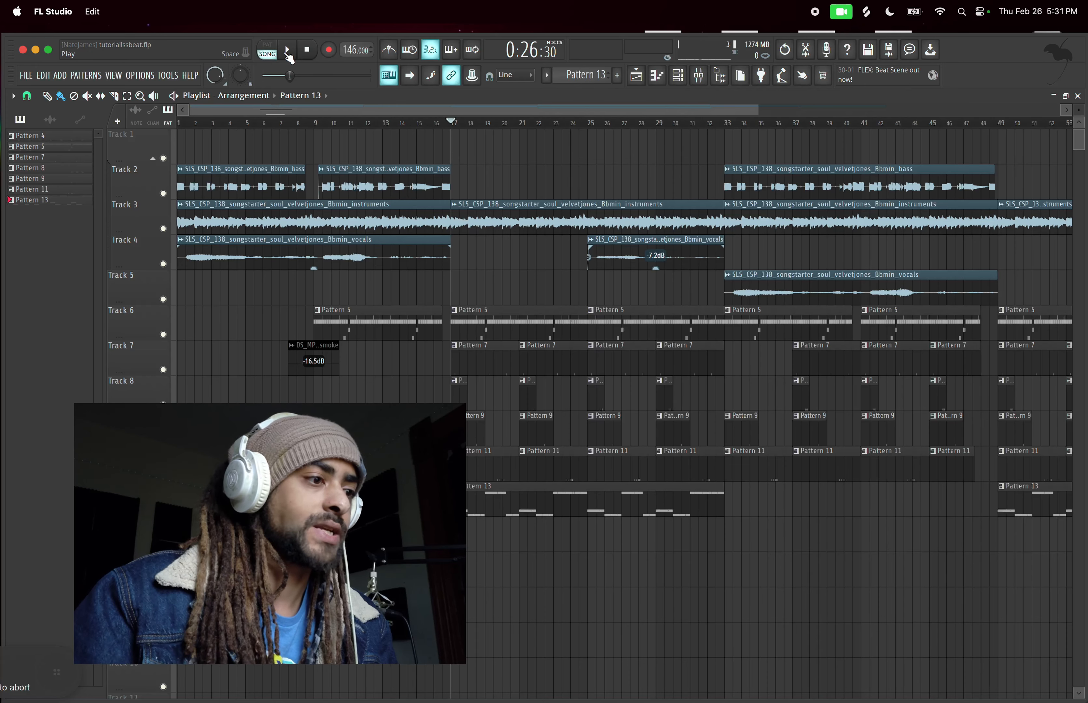
- Solo Track 6 and unmute Tracks 7 to 11 so that only the drum and bass pattern tracks are audible
{"action": "right_click", "coordinate": [163, 335]}
{"action": "left_click", "coordinate": [163, 370]}
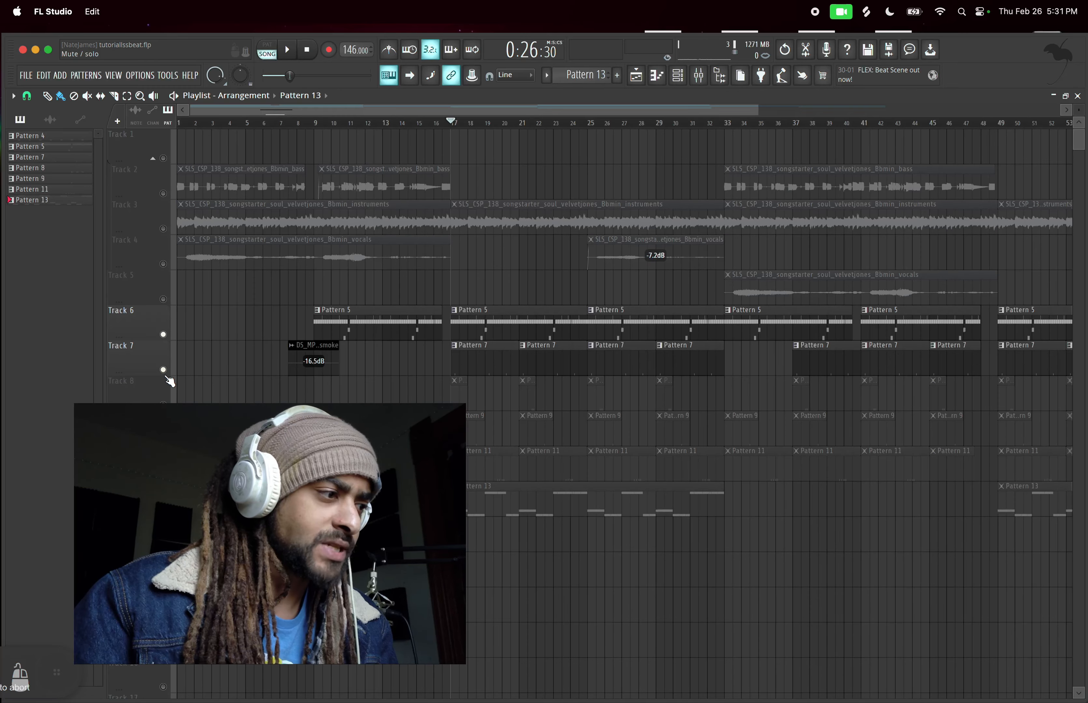
{"action": "left_click", "coordinate": [163, 405]}
{"action": "left_click", "coordinate": [163, 440]}
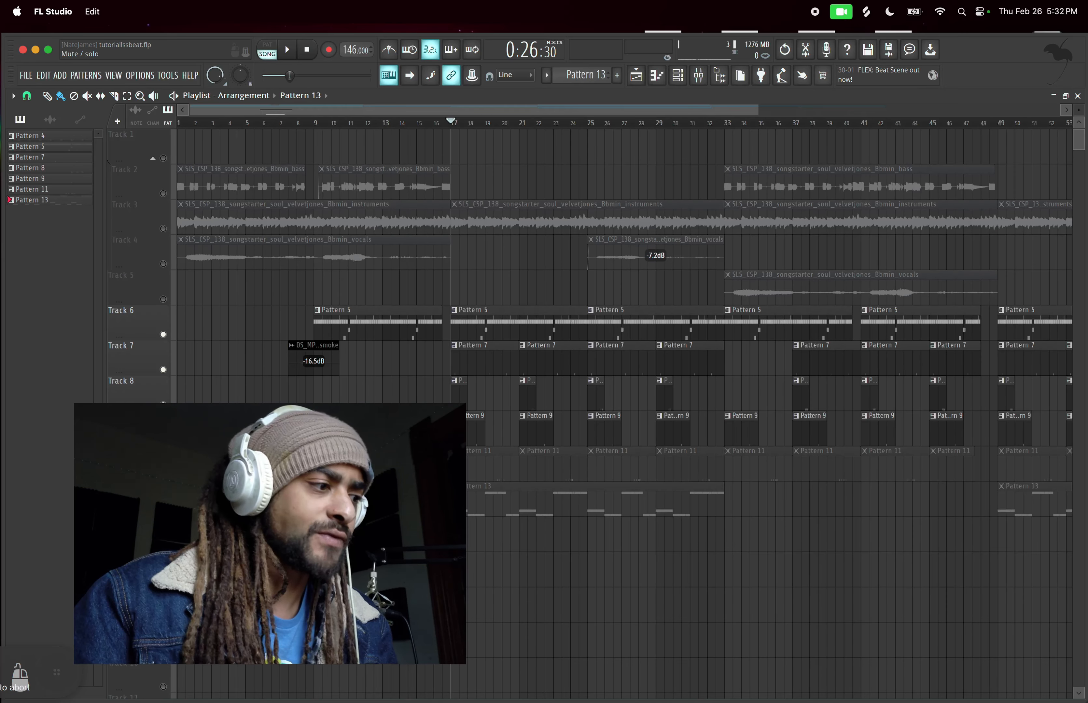
{"action": "left_click", "coordinate": [163, 475]}
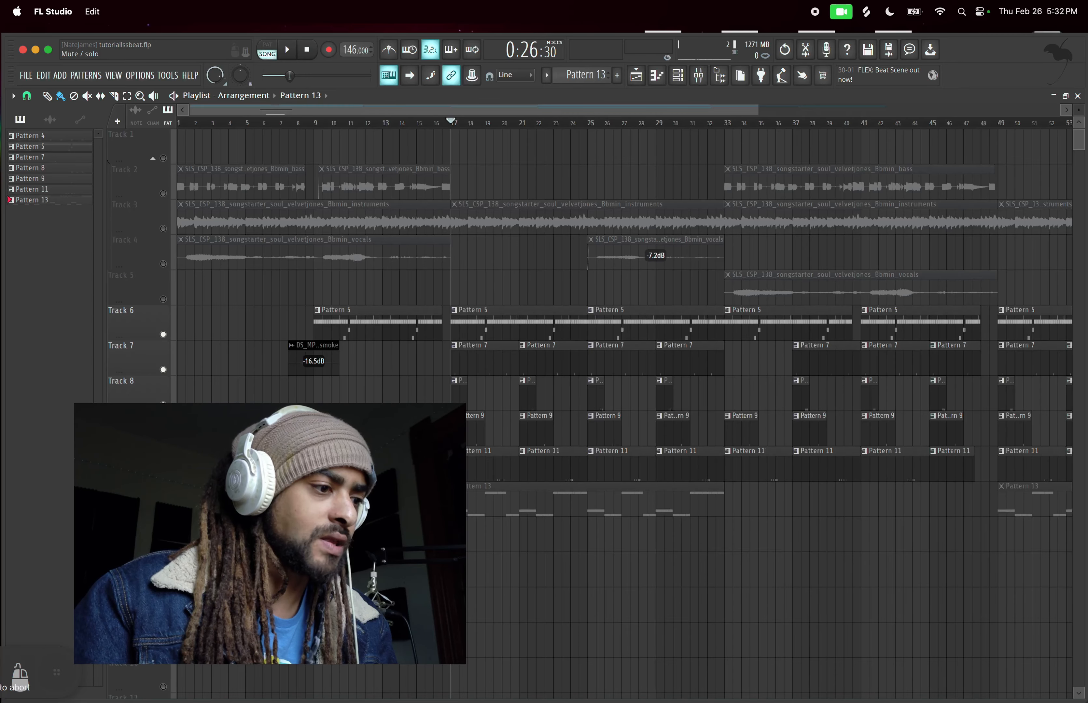
{"action": "left_click", "coordinate": [163, 511]}
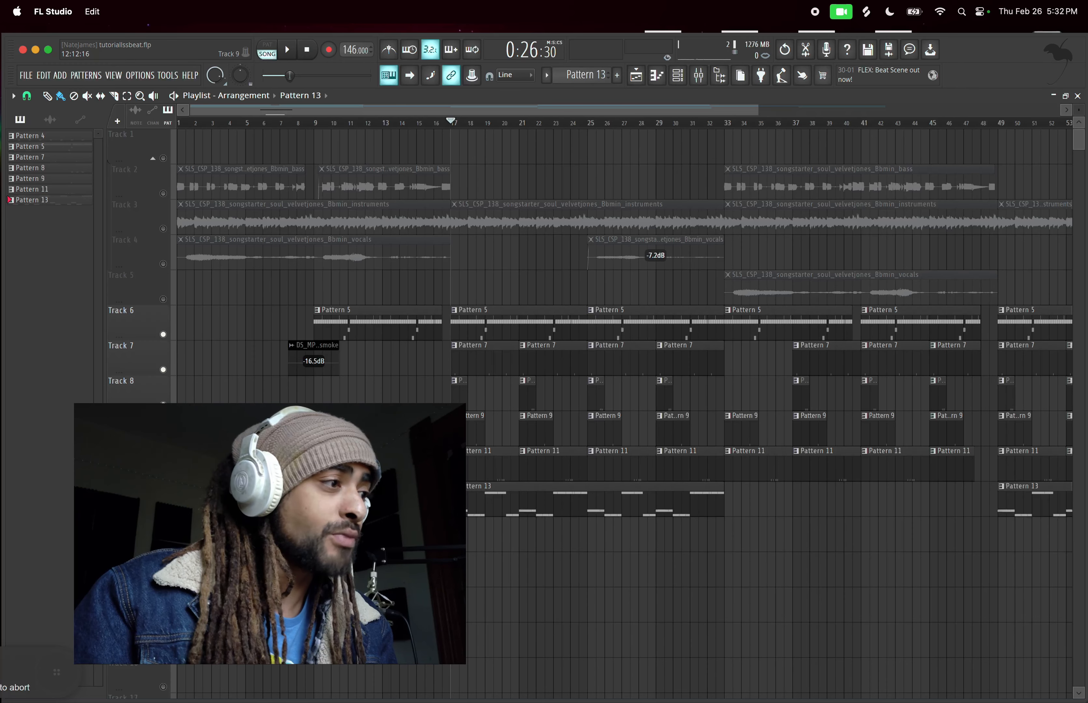
- Open the mixer to examine the Master track's Fruity soft clipper, and return to the playlist
{"action": "left_click", "coordinate": [113, 75]}
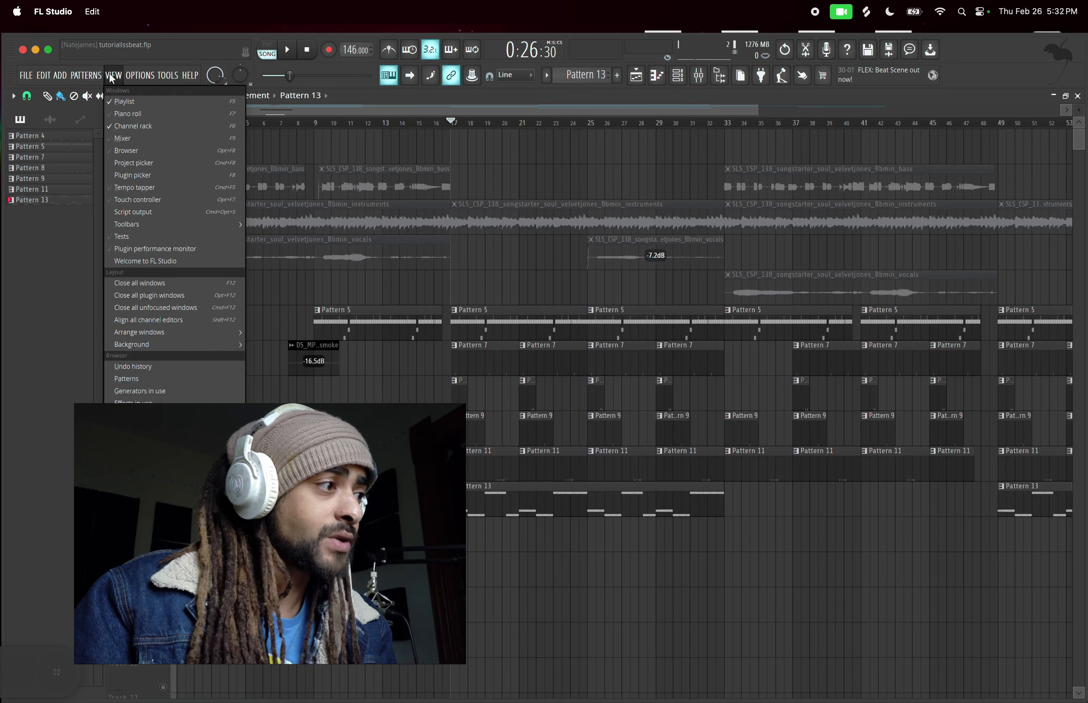
{"action": "left_click", "coordinate": [127, 140]}
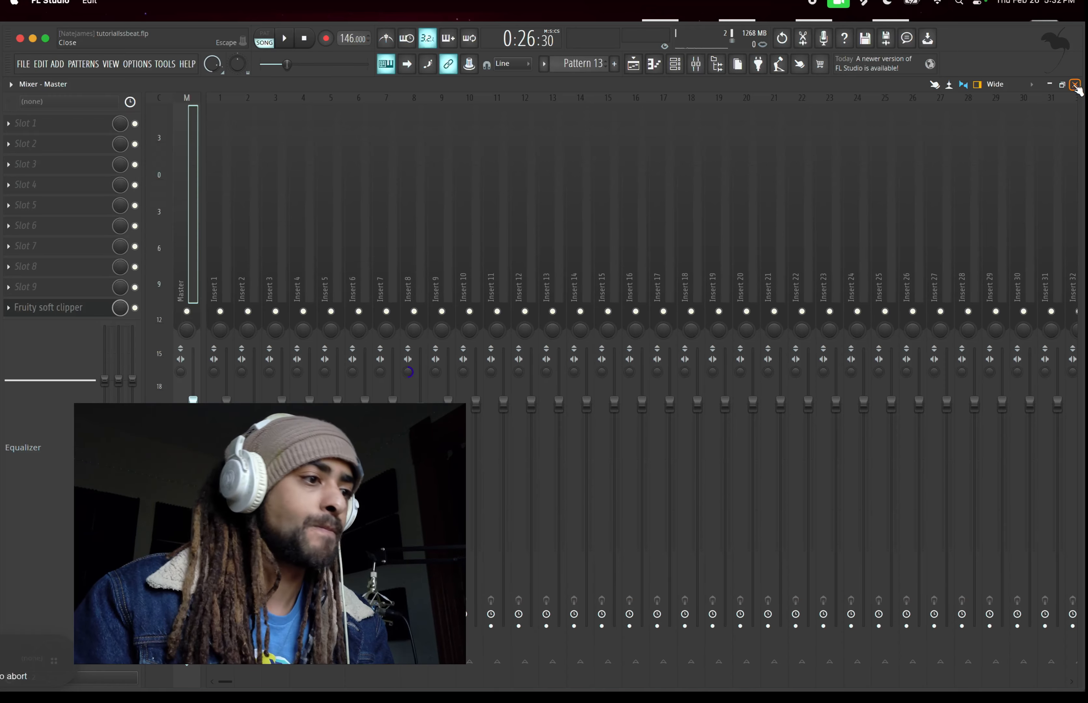
{"action": "left_click", "coordinate": [1076, 85]}
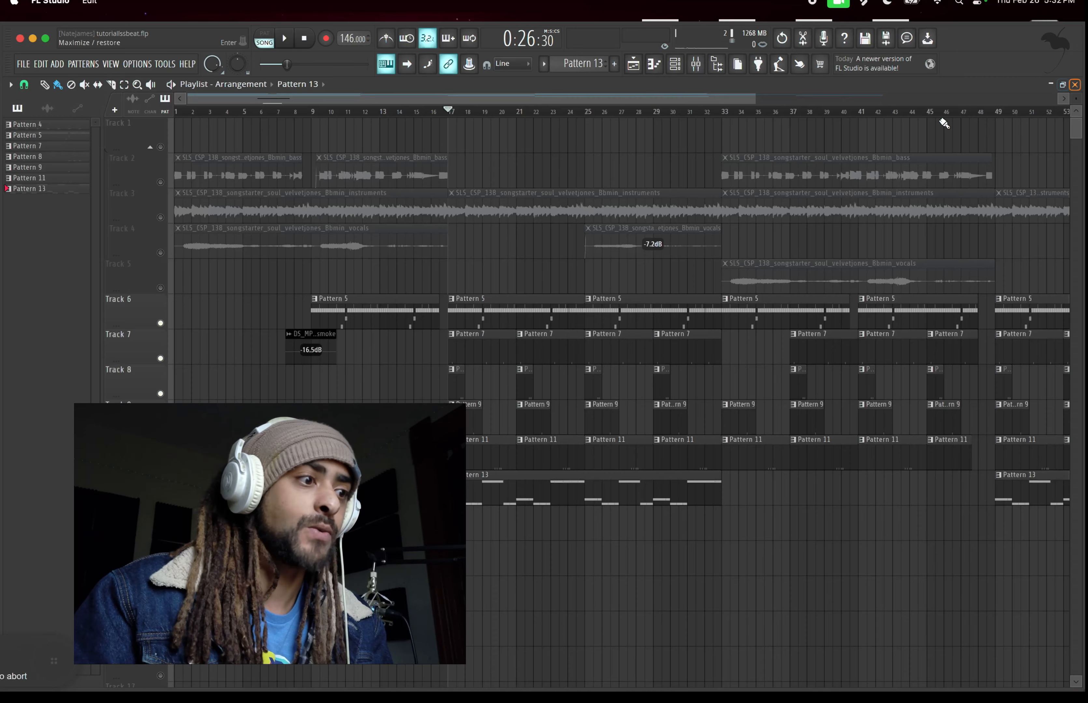
- Open Pattern 5's hi-hat notes in the piano roll, audition them in pattern mode, and return to the playlist
{"action": "double_click", "coordinate": [458, 313]}
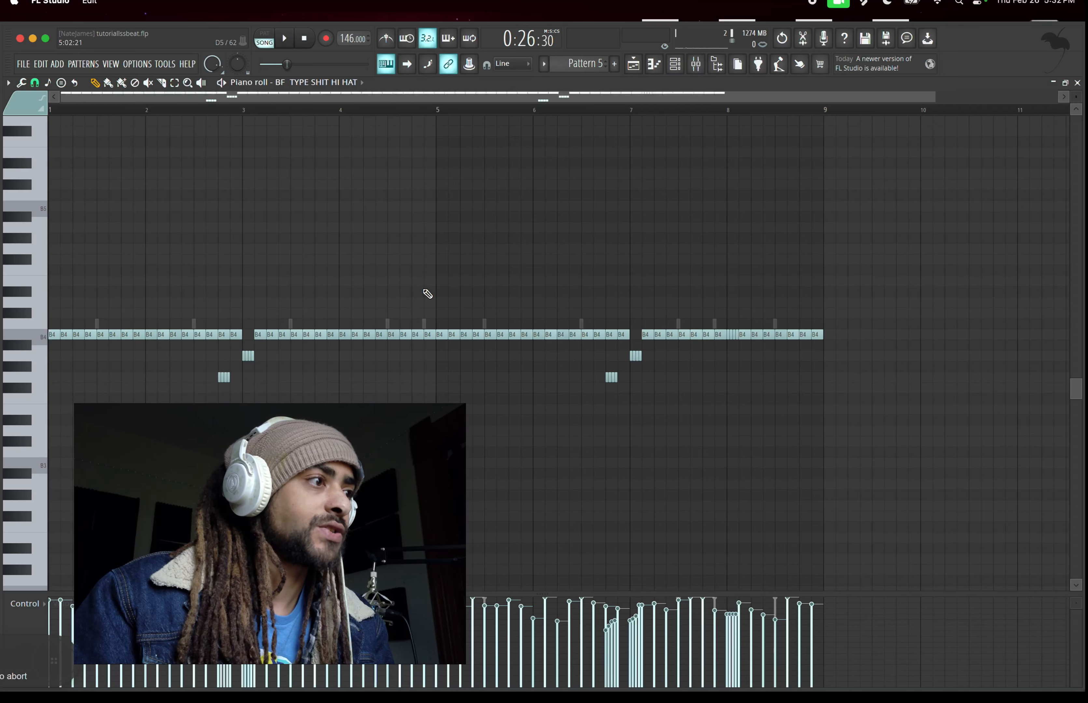
{"action": "left_click", "coordinate": [265, 34]}
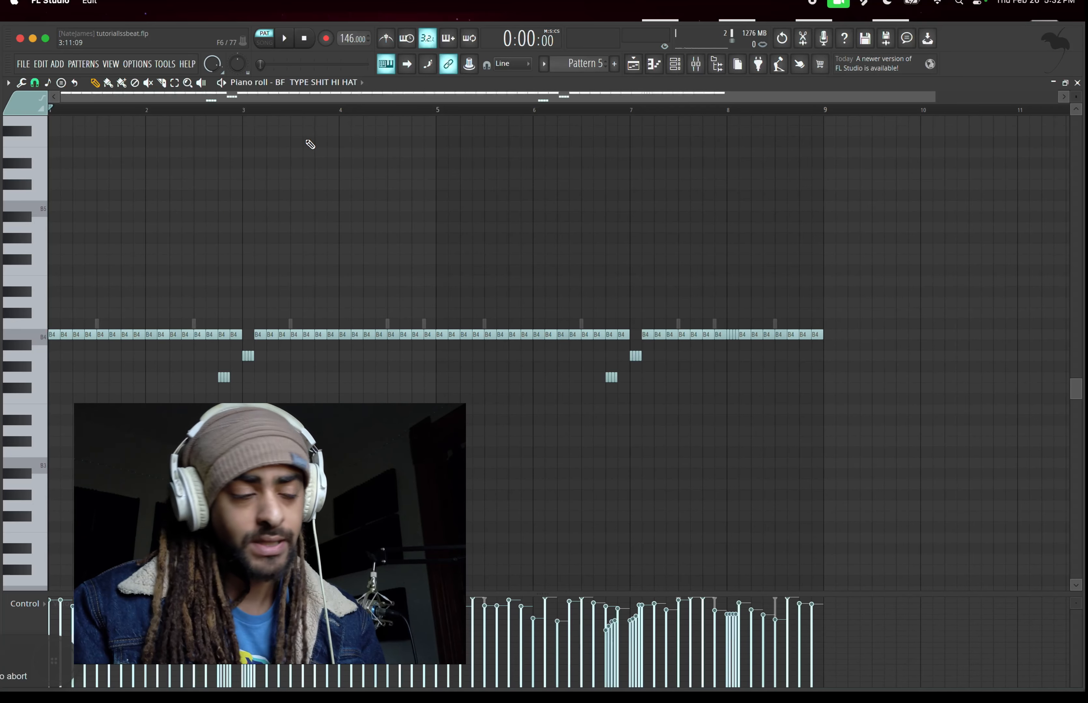
{"action": "key", "text": "space"}
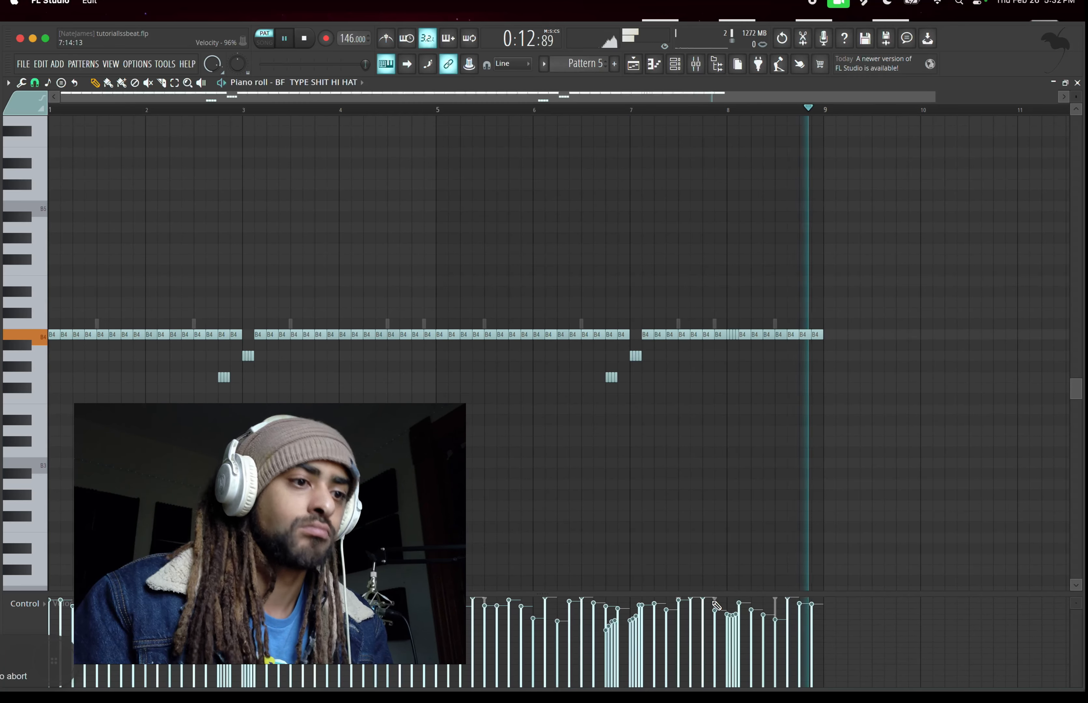
{"action": "key", "text": "space"}
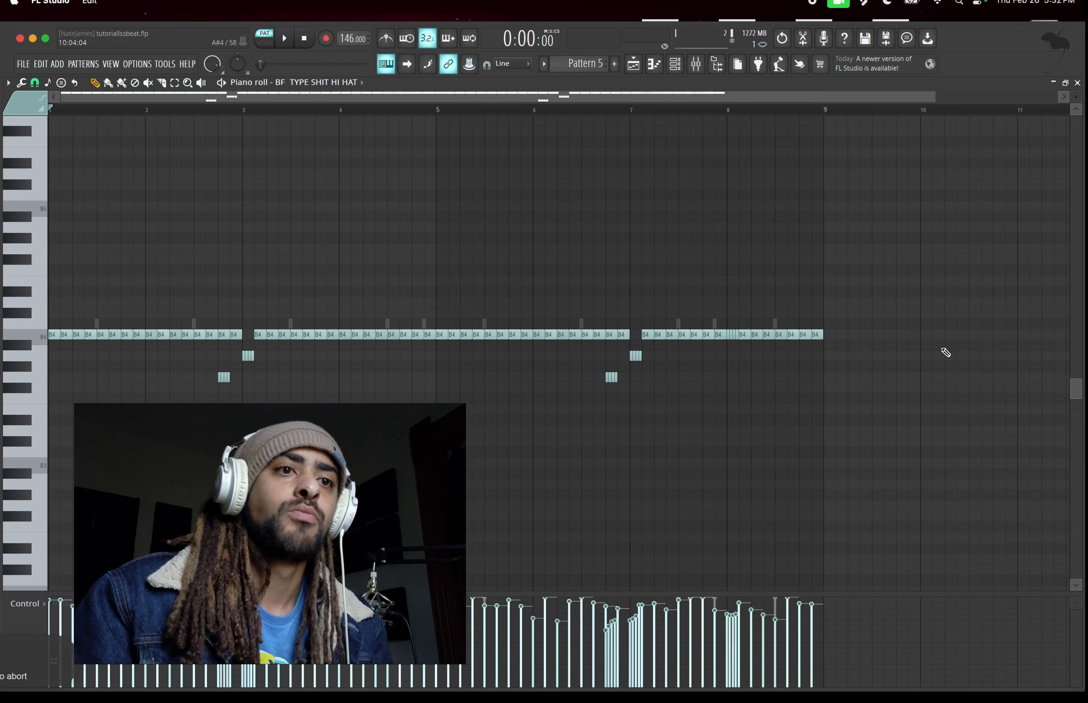
{"action": "left_click", "coordinate": [1077, 82]}
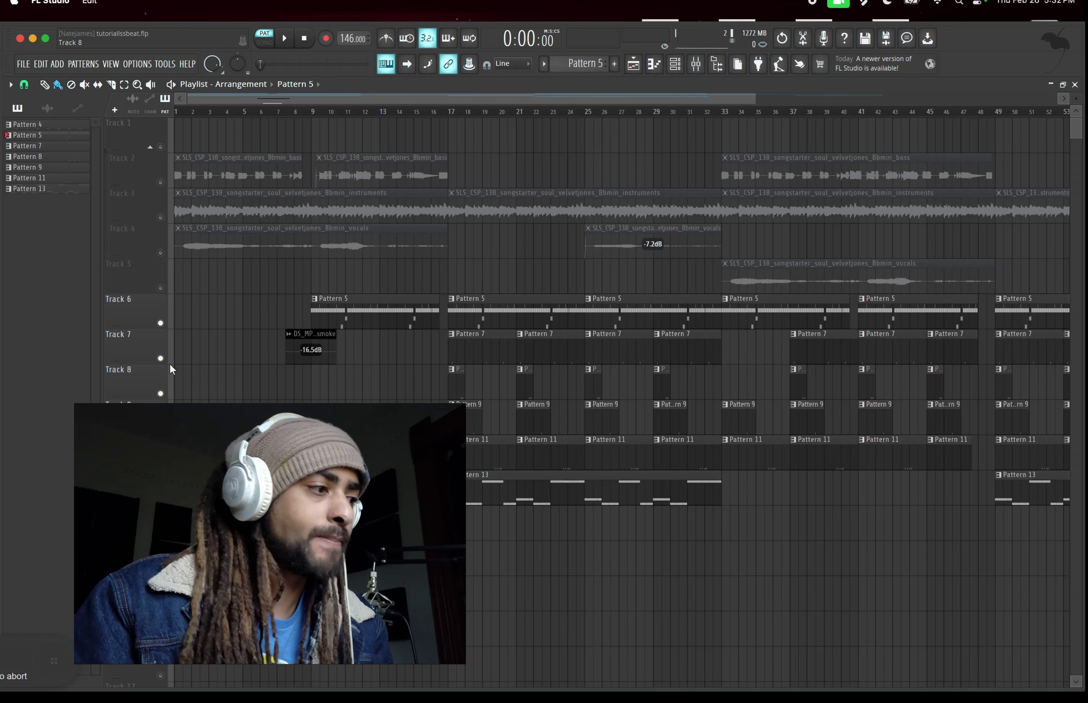
{"action": "double_click", "coordinate": [459, 349]}
{"action": "left_click", "coordinate": [1078, 83]}
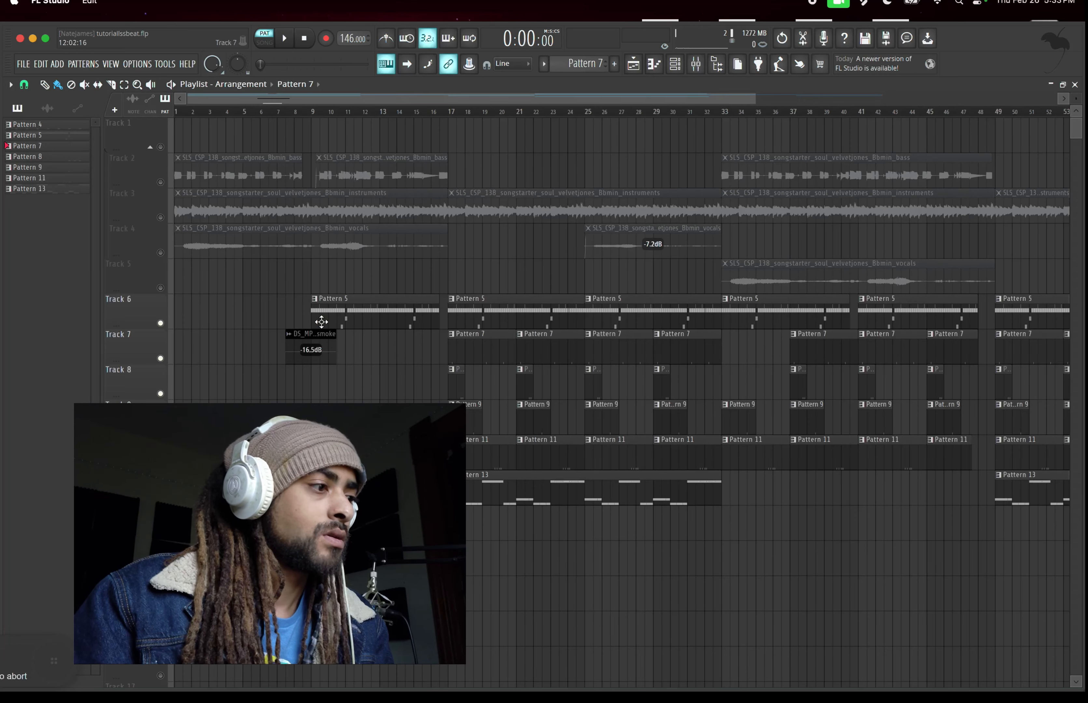
{"action": "left_click", "coordinate": [159, 357]}
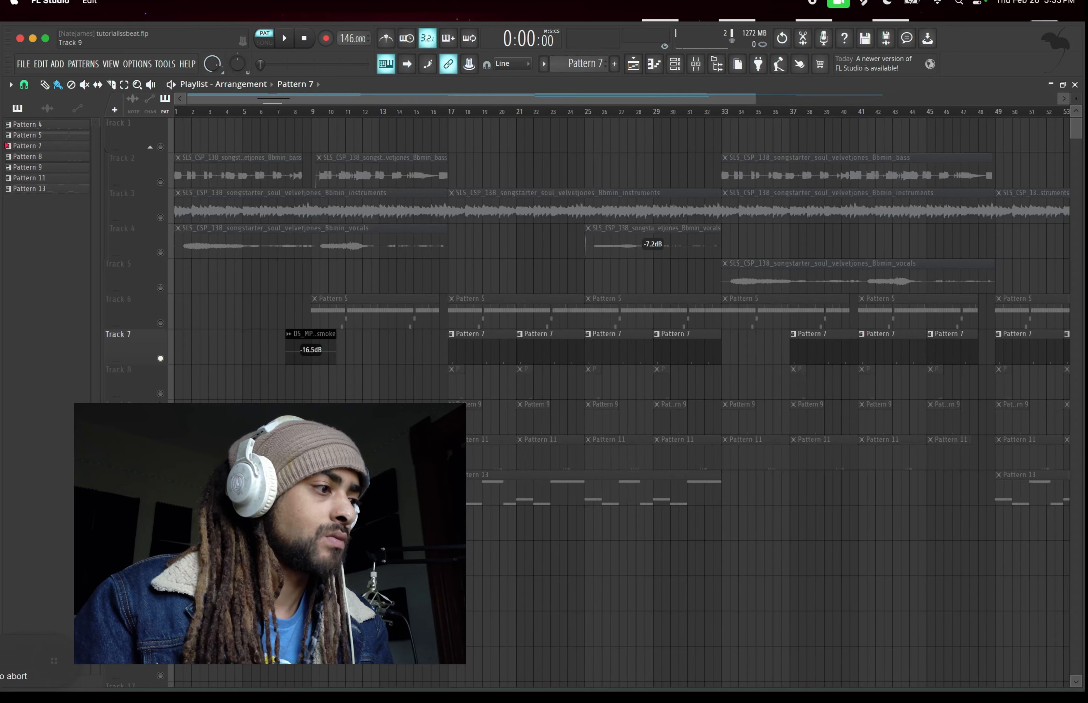
{"action": "left_click", "coordinate": [160, 393]}
{"action": "left_click", "coordinate": [160, 429]}
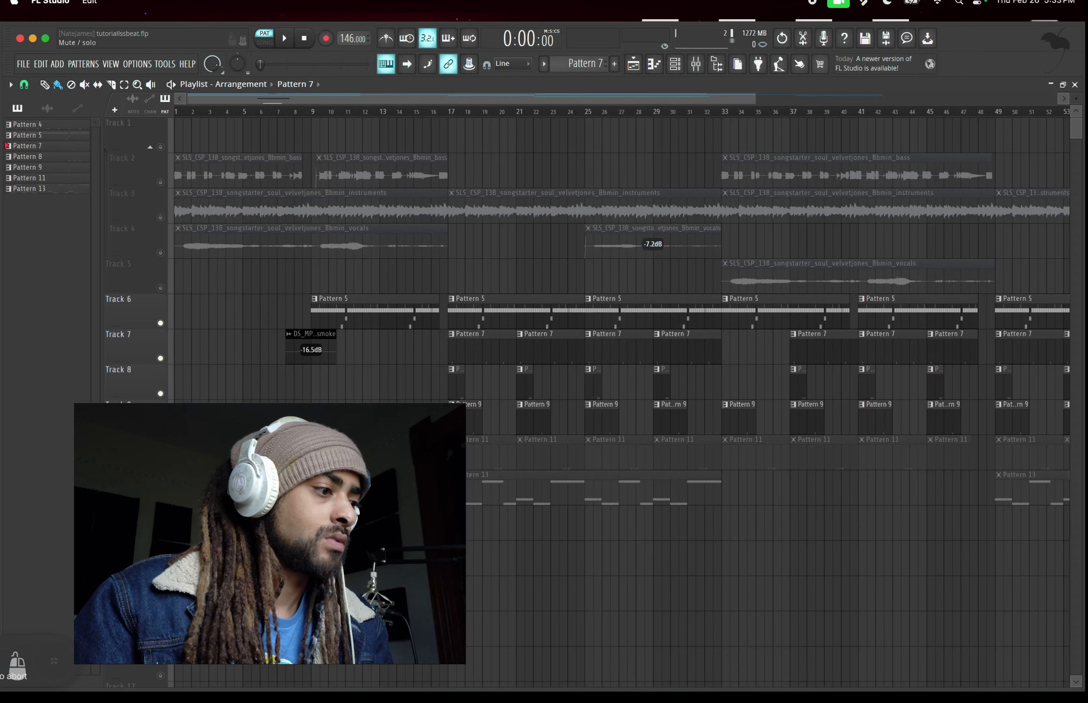
{"action": "left_click", "coordinate": [160, 464]}
{"action": "left_click", "coordinate": [159, 499]}
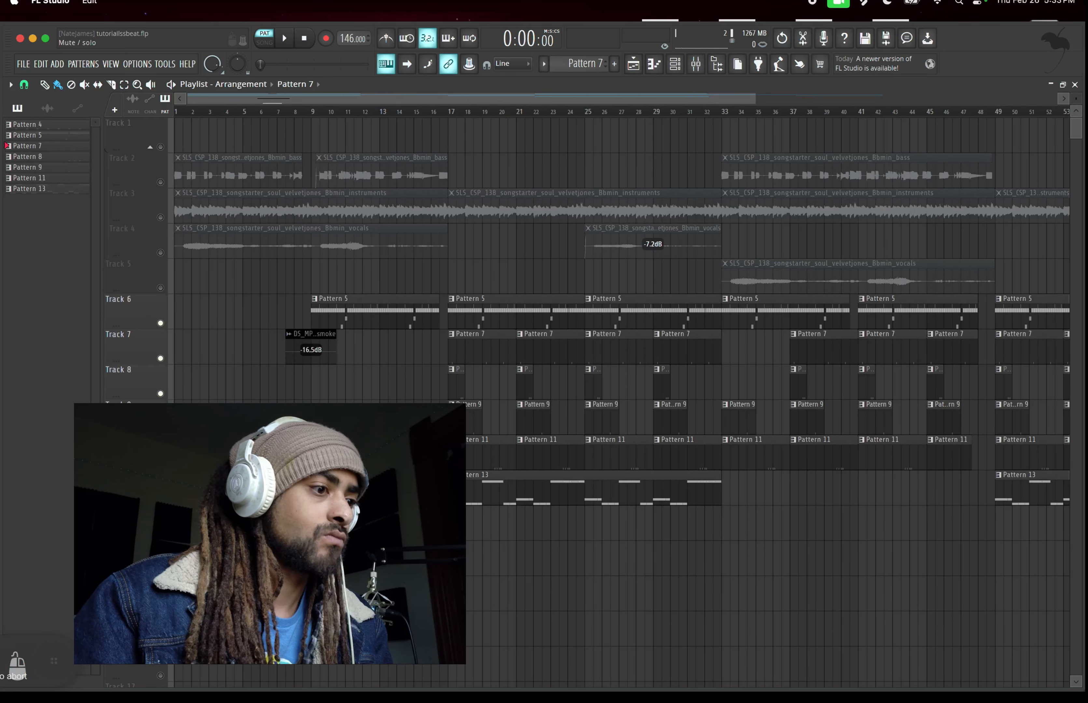
- Mute Tracks 8 to 11 so only Tracks 6 and 7 remain audible, and set song-mode playback to start at bar 17
{"action": "left_click", "coordinate": [160, 499]}
{"action": "left_click", "coordinate": [159, 464]}
{"action": "left_click", "coordinate": [160, 428]}
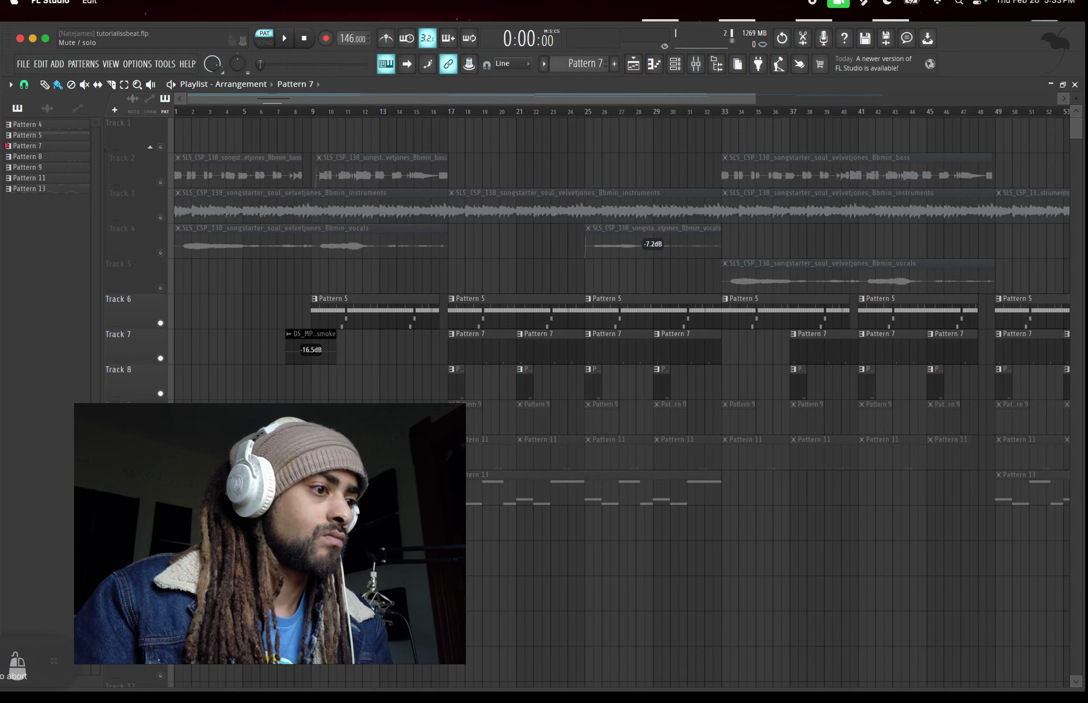
{"action": "left_click", "coordinate": [159, 393]}
{"action": "left_click", "coordinate": [453, 113]}
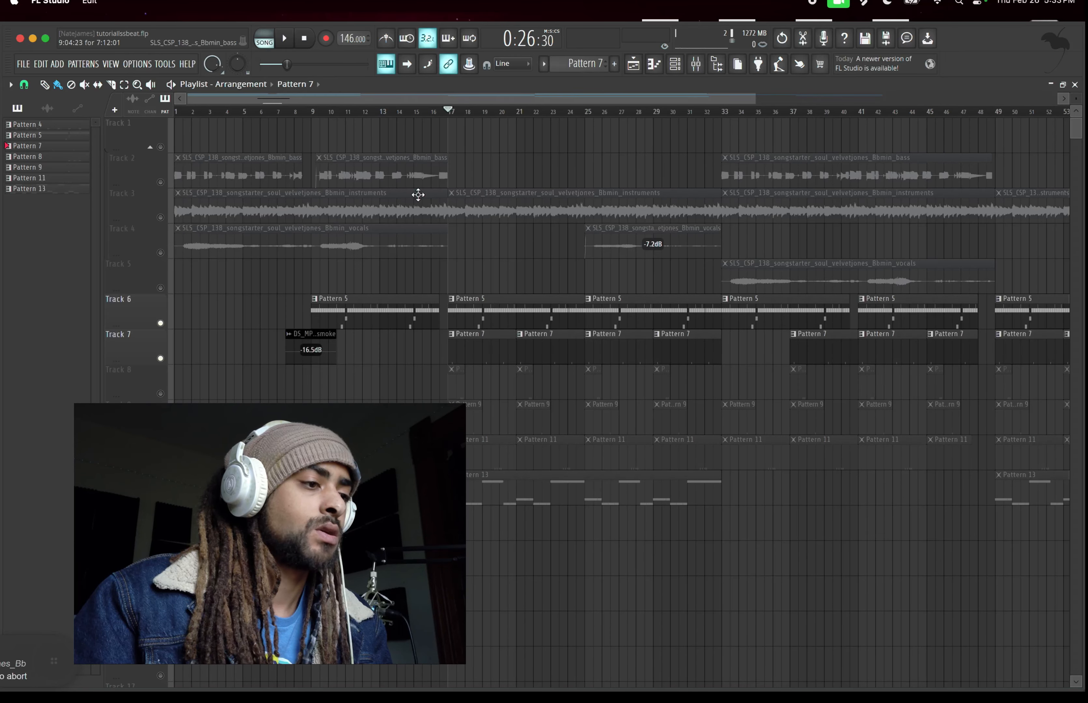
- Open Pattern 7's BF RICH OH notes in the piano roll, audition them in song mode, and return to the playlist
{"action": "double_click", "coordinate": [457, 339]}
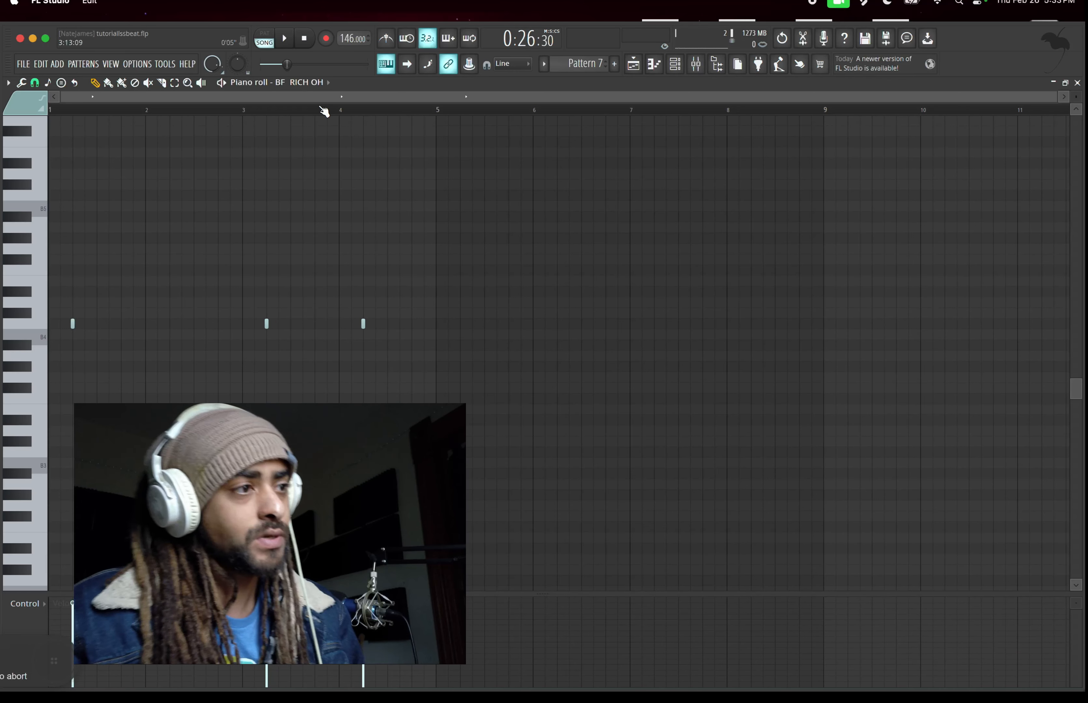
{"action": "key", "text": "space"}
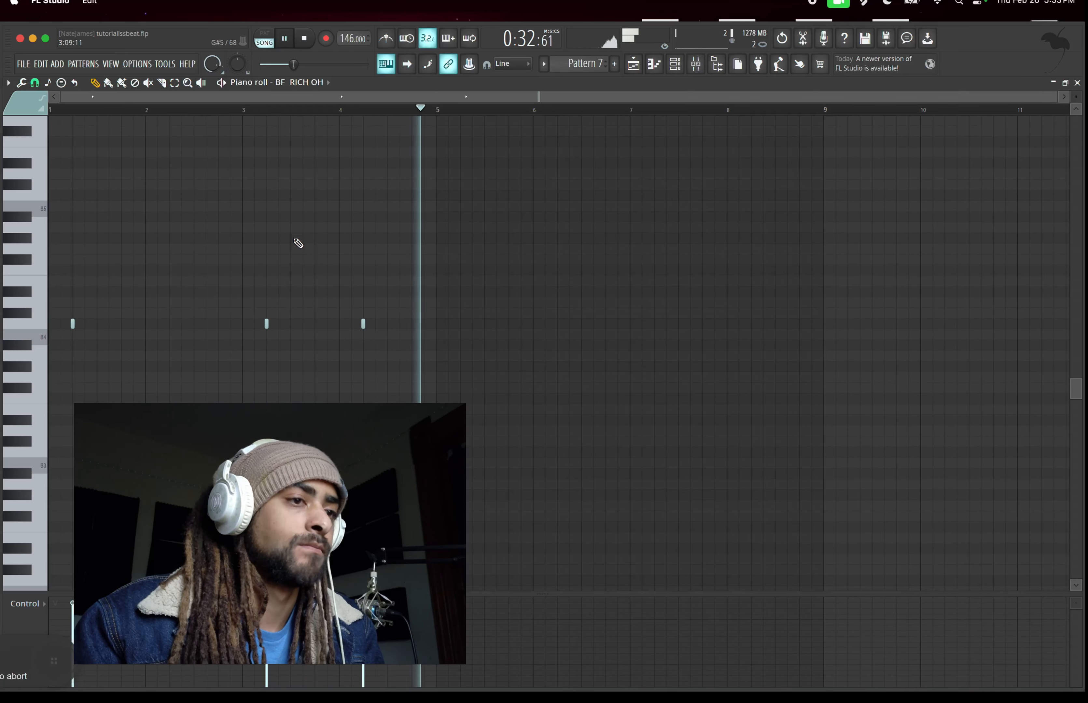
{"action": "key", "text": "space"}
{"action": "left_click", "coordinate": [1078, 84]}
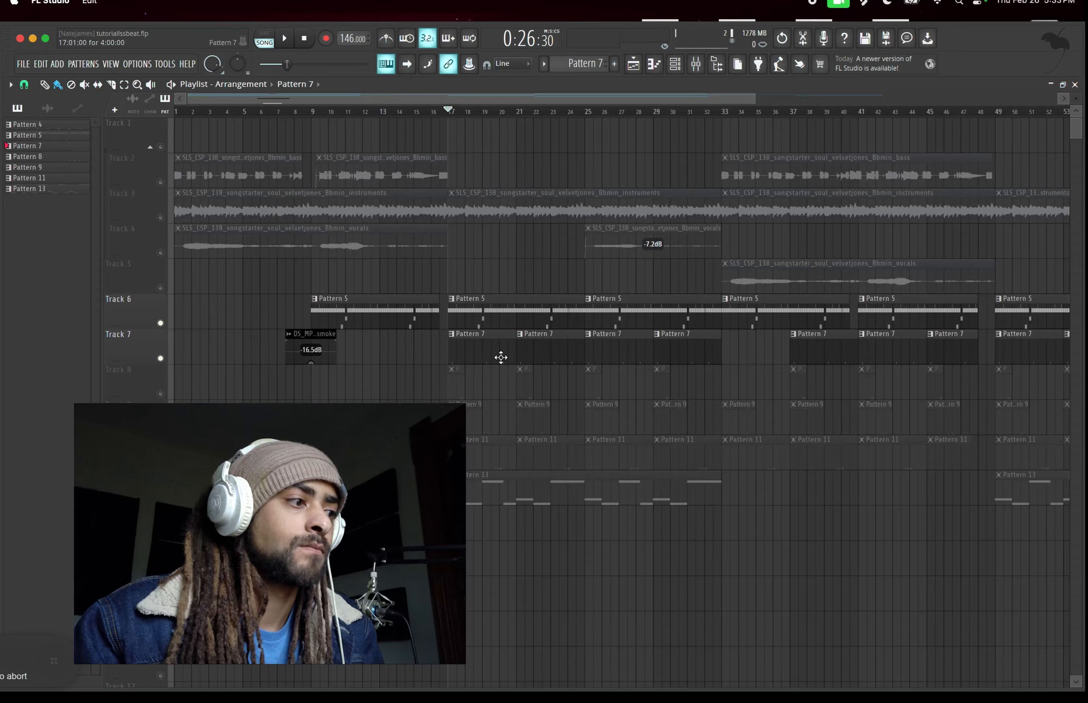
- Open Pattern 8's BF CLAV #2 notes in the piano roll, audition them in song mode, and return to the playlist
{"action": "double_click", "coordinate": [460, 390]}
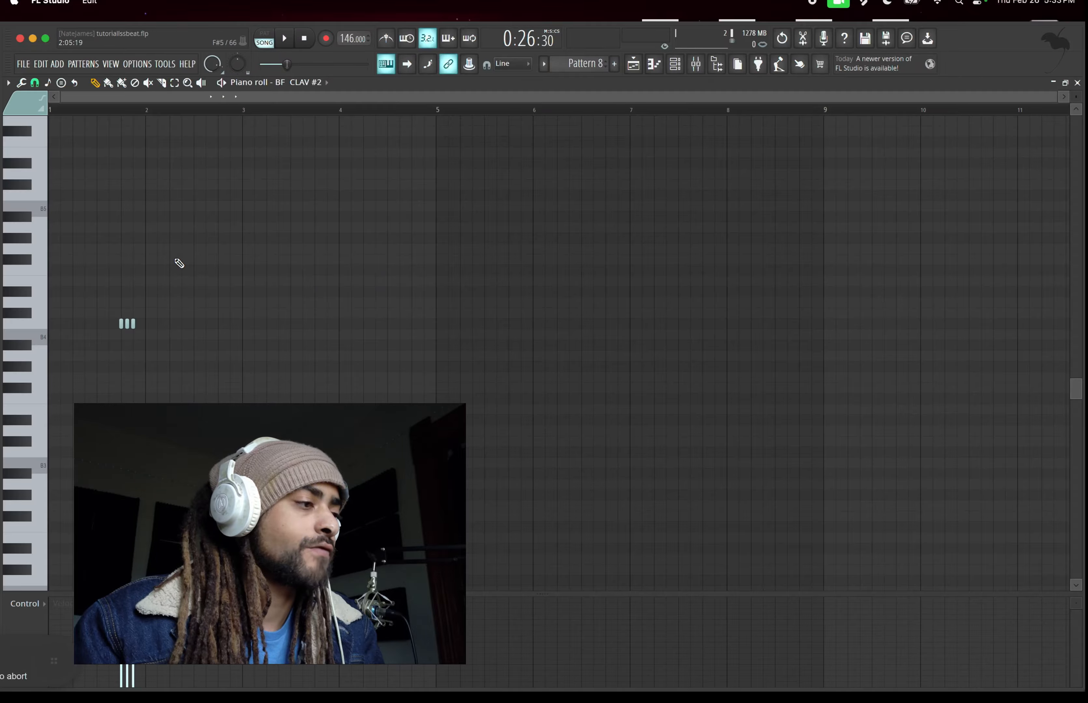
{"action": "key", "text": "space"}
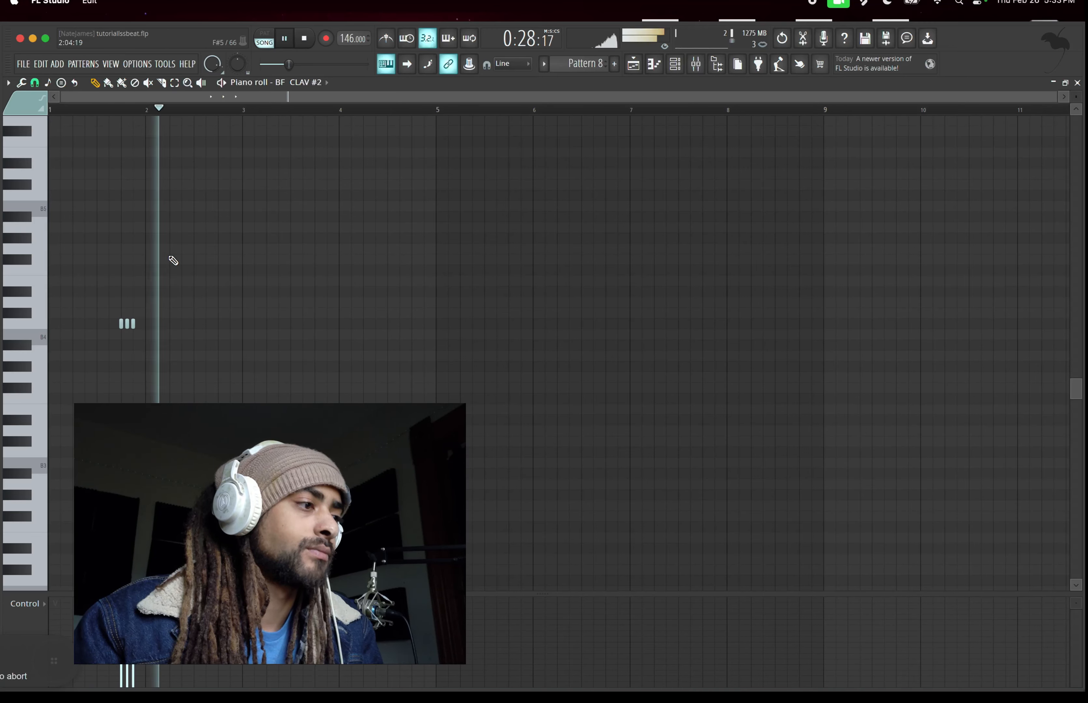
{"action": "key", "text": "space"}
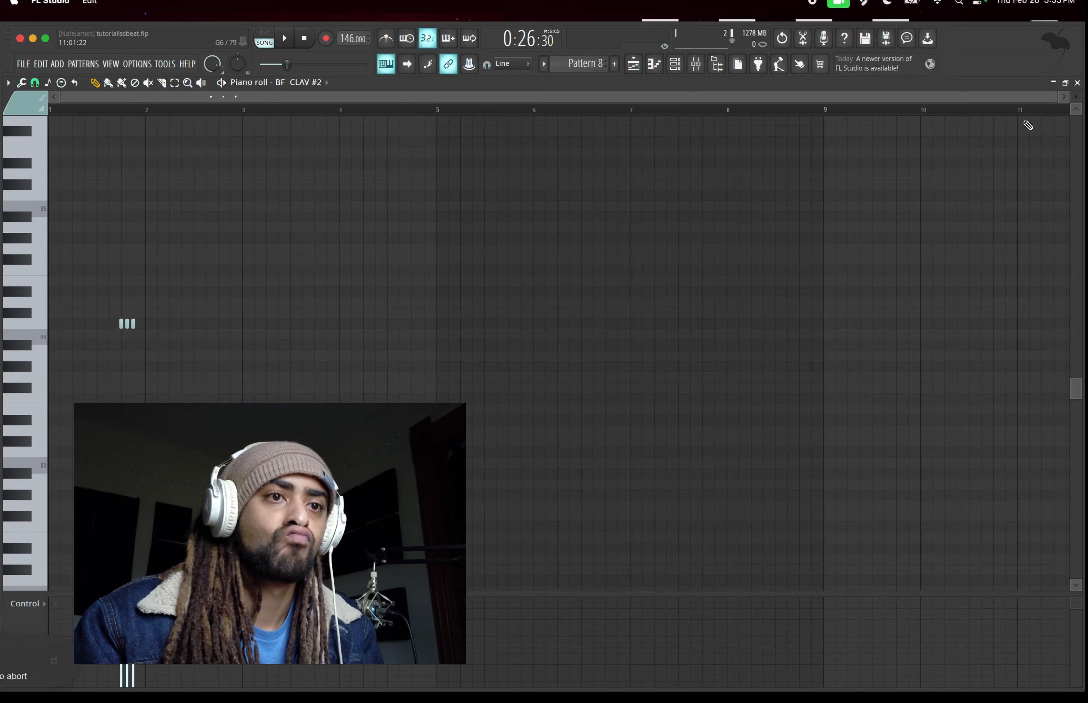
{"action": "left_click", "coordinate": [1077, 83]}
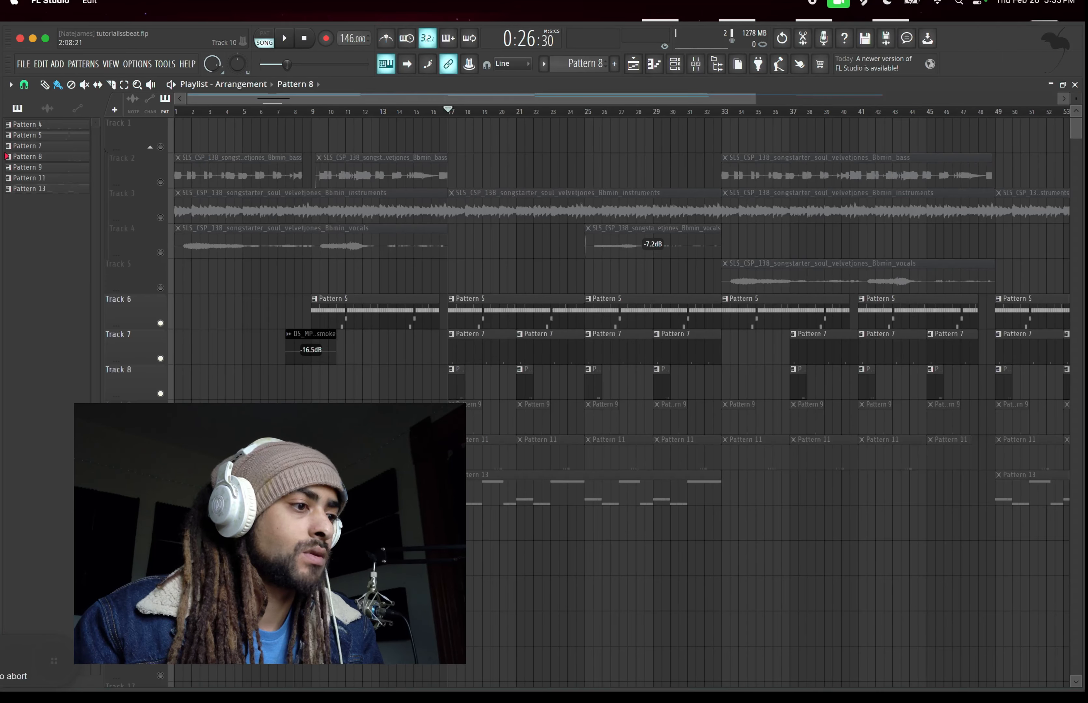
- Unmute Track 9, open Pattern 9's Dirkey - Clap notes in the piano roll, and audition them in song mode before returning to the playlist
{"action": "left_click", "coordinate": [161, 429]}
{"action": "double_click", "coordinate": [457, 418]}
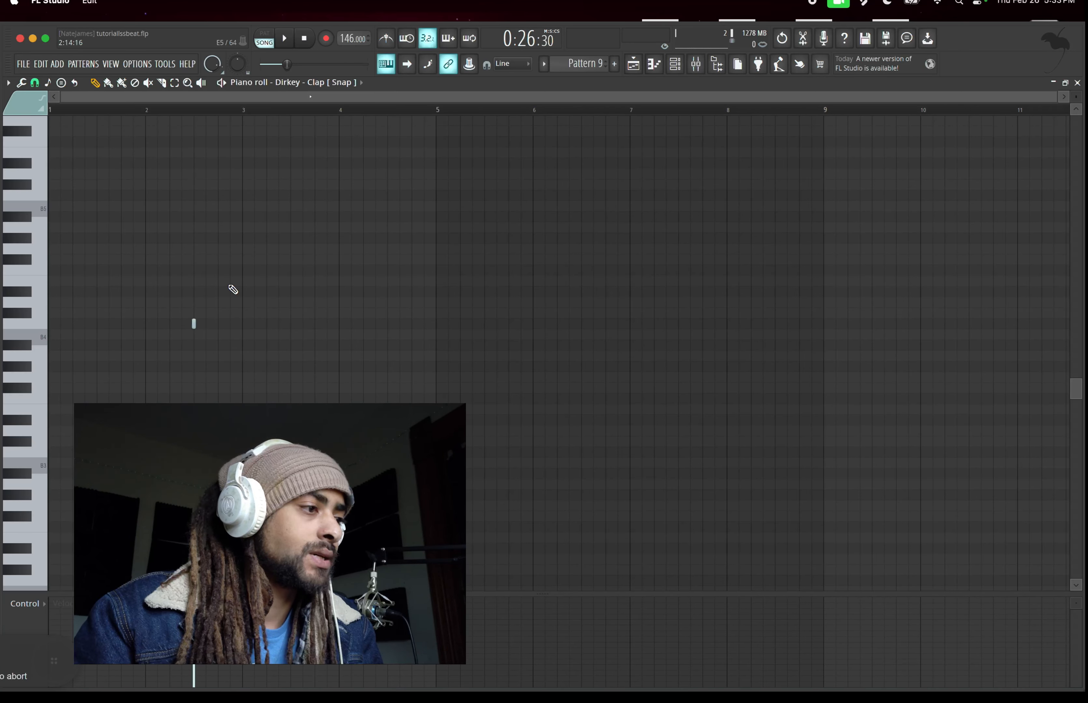
{"action": "key", "text": "space"}
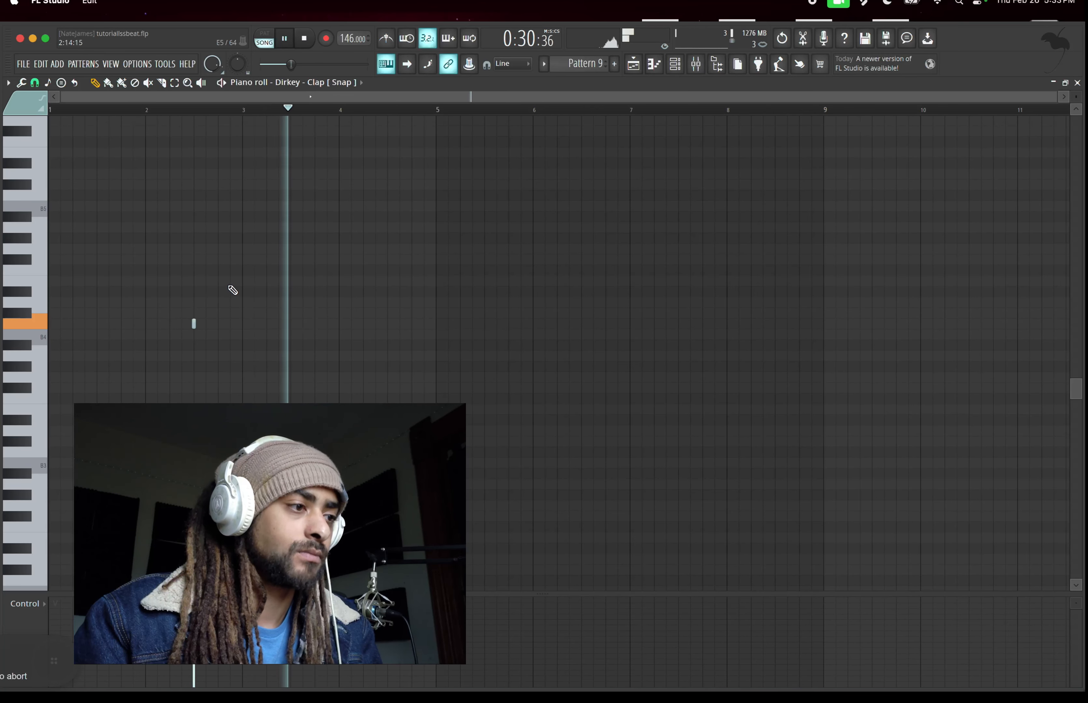
{"action": "key", "text": "space"}
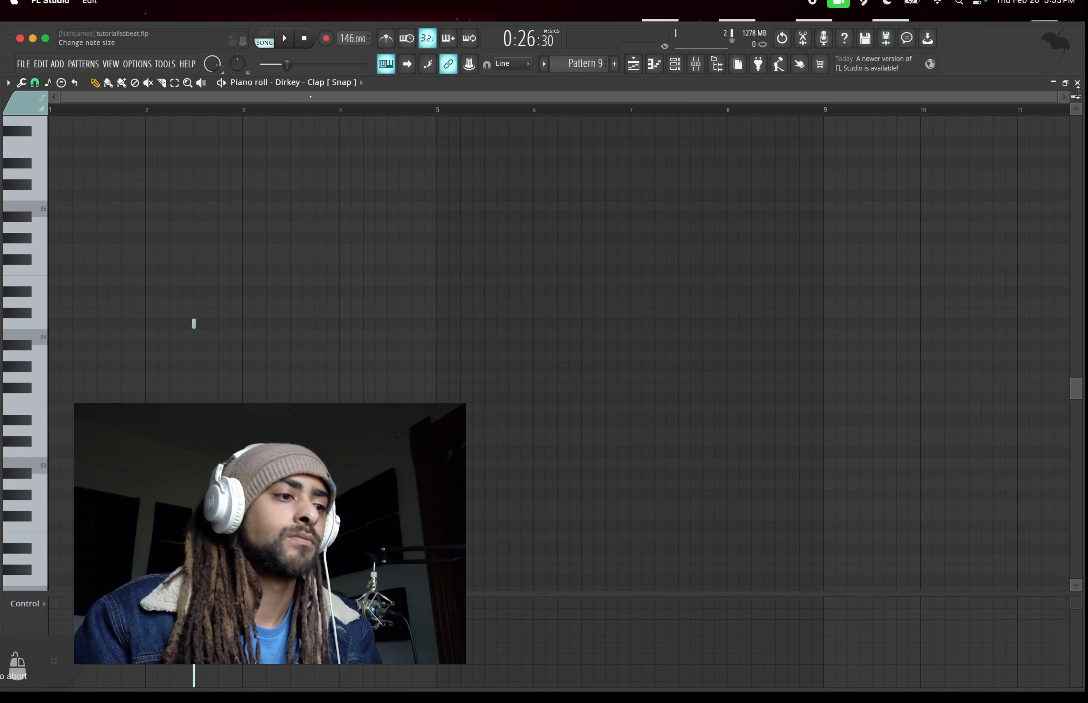
{"action": "left_click", "coordinate": [1077, 83]}
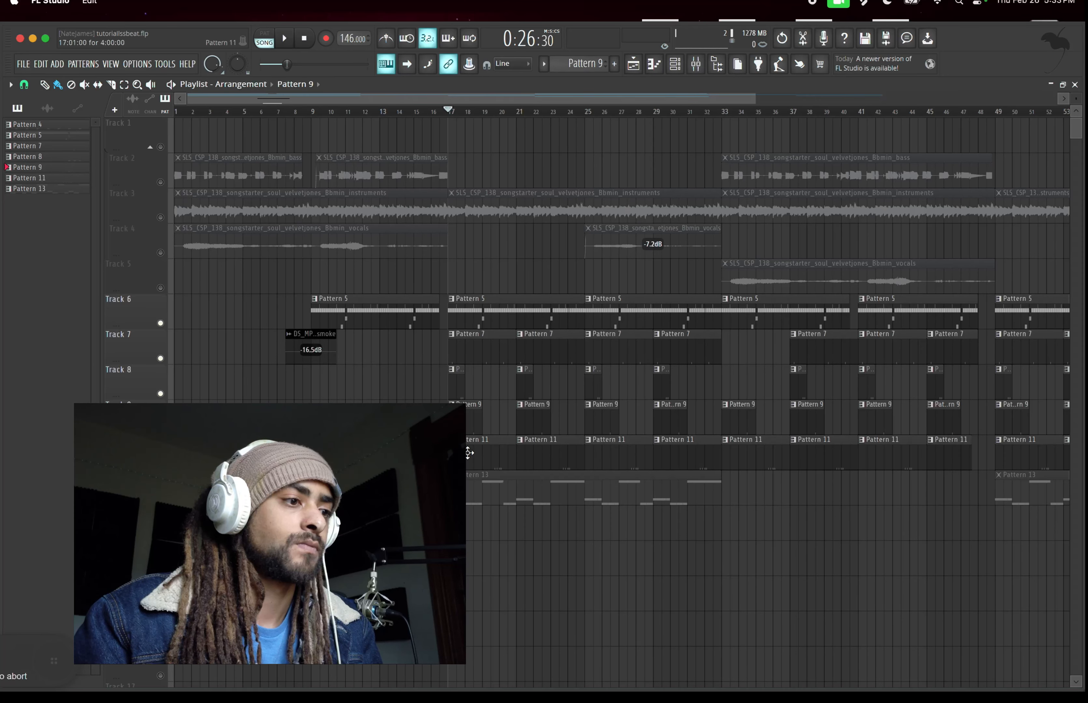
- Open Pattern 11's !MH - Perc [Zap] notes in the piano roll, audition them in song mode, and return to the playlist
{"action": "double_click", "coordinate": [492, 453]}
{"action": "left_click_drag", "start_coordinate": [337, 95], "coordinate": [79, 108]}
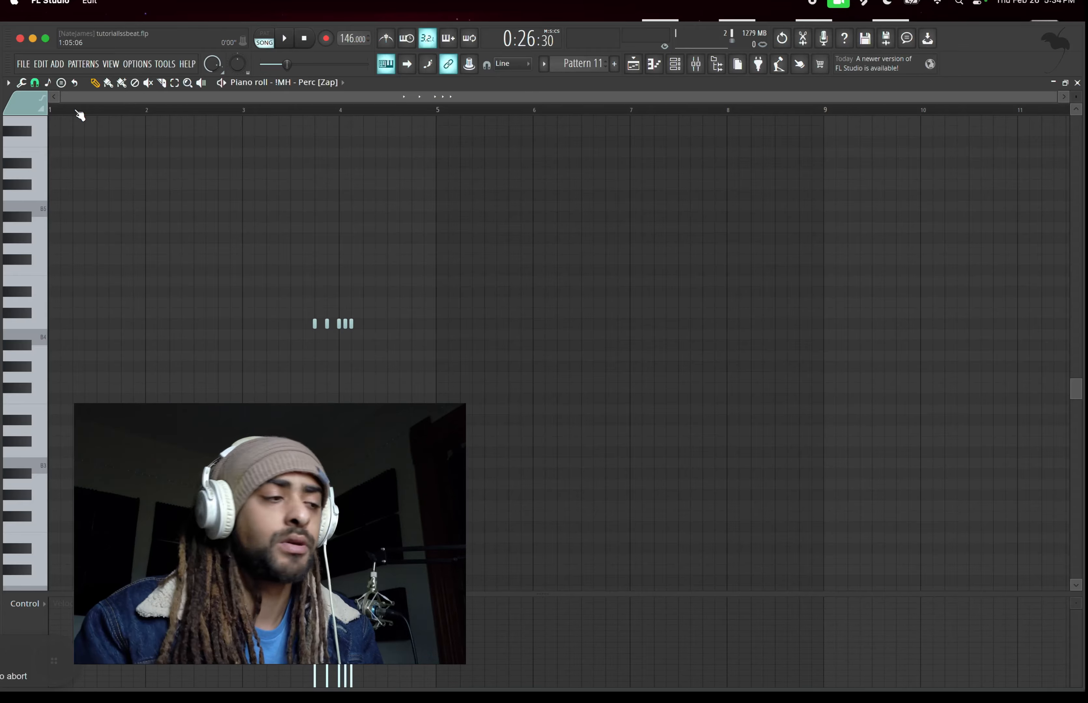
{"action": "key", "text": "space"}
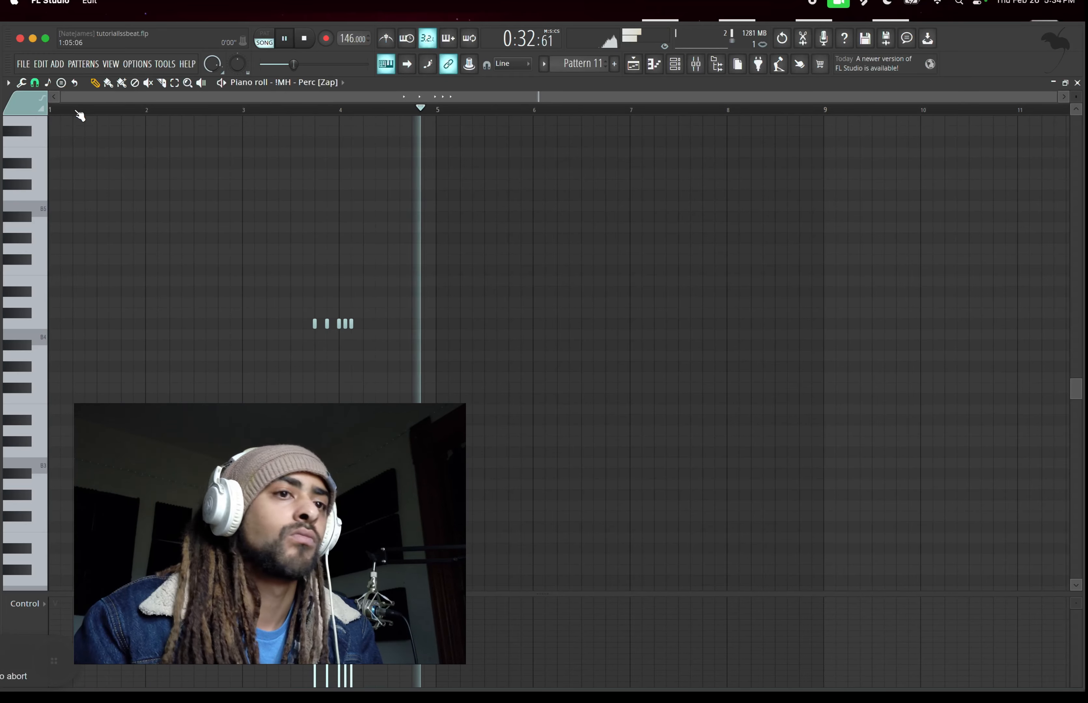
{"action": "key", "text": "space"}
{"action": "left_click", "coordinate": [1077, 82]}
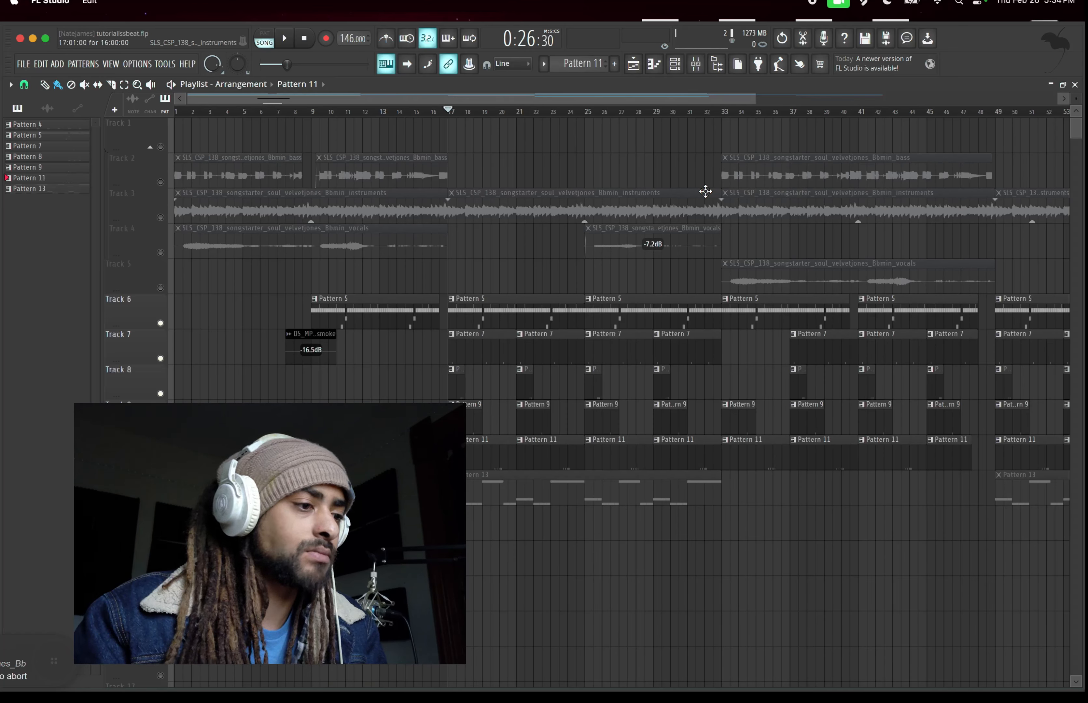
- Unmute Track 11, audition Pattern 13's ! 808 [Spinz] notes in the piano roll in song mode, and return to the playlist
{"action": "left_click", "coordinate": [161, 500]}
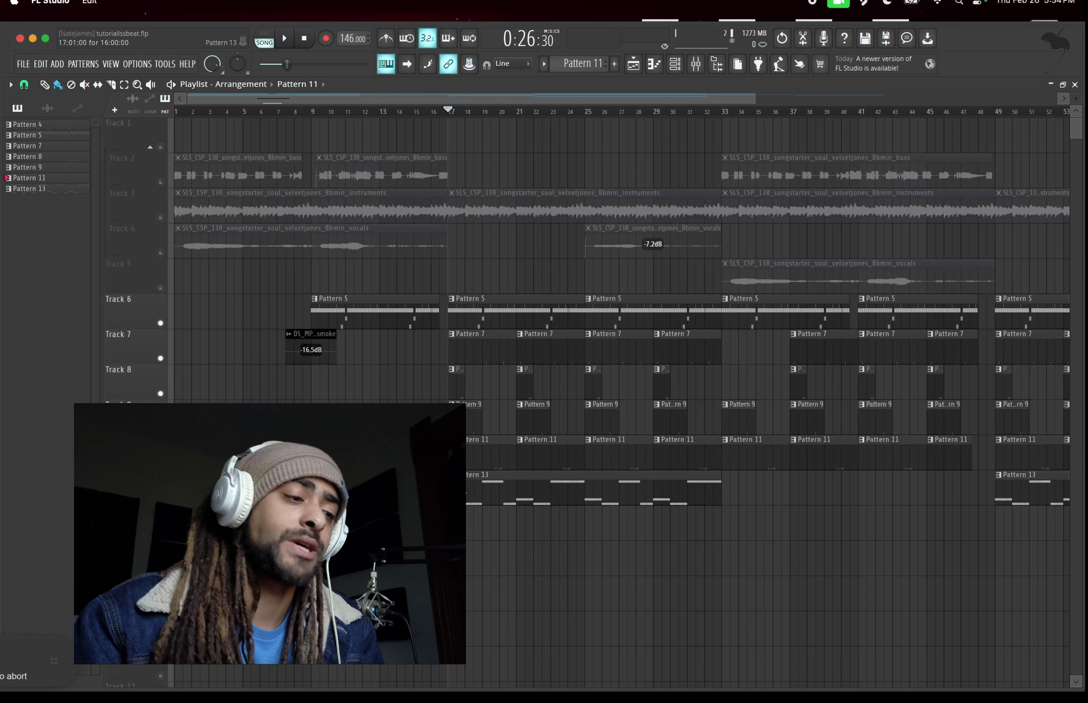
{"action": "key", "text": "space"}
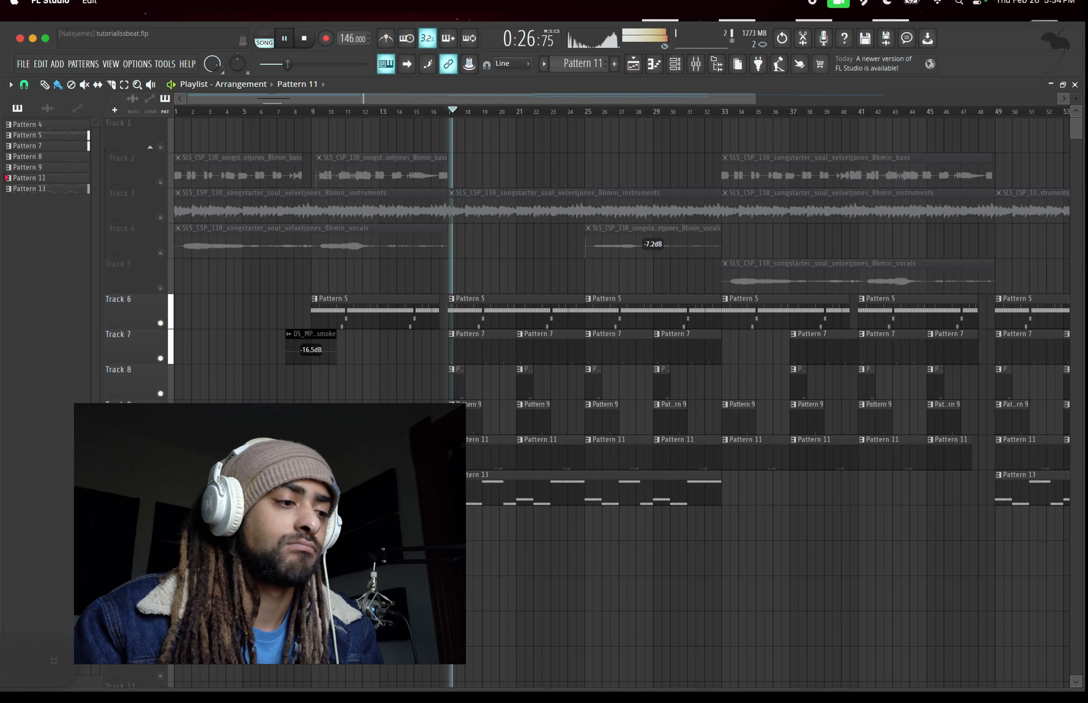
{"action": "double_click", "coordinate": [469, 500]}
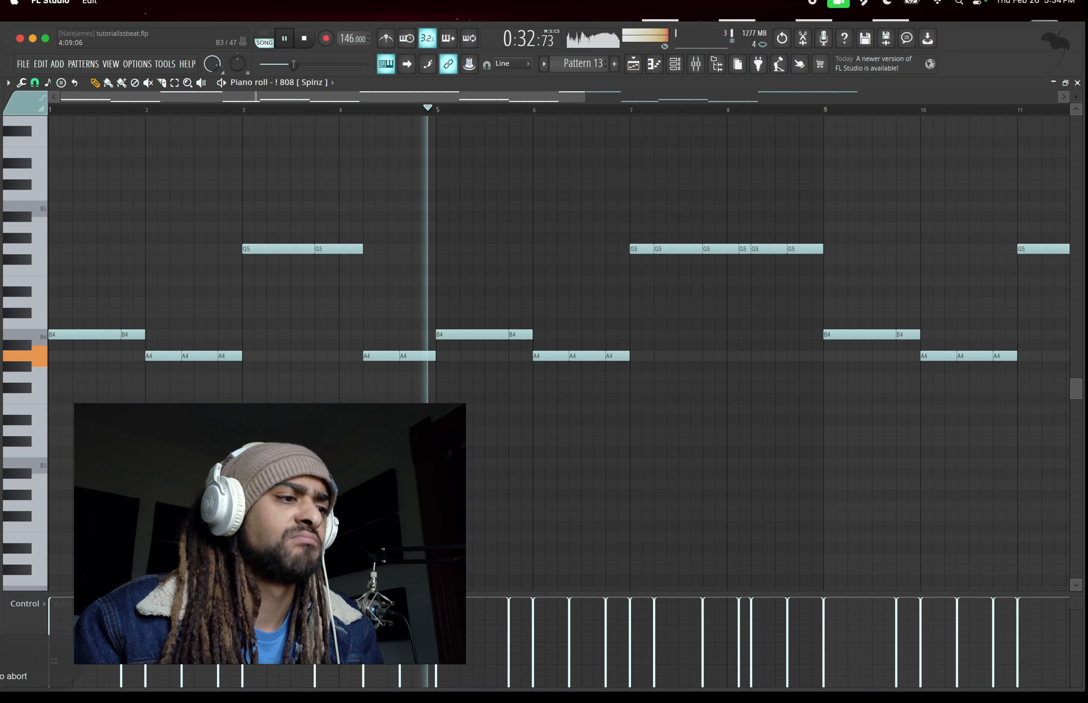
{"action": "key", "text": "space"}
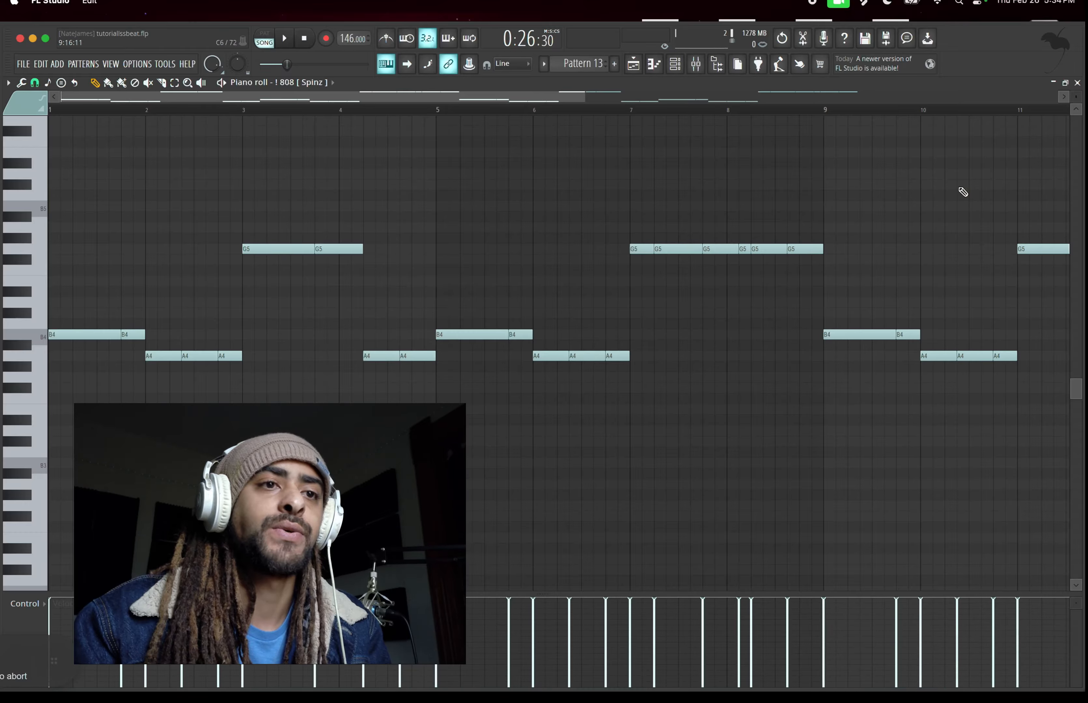
{"action": "left_click", "coordinate": [1077, 83]}
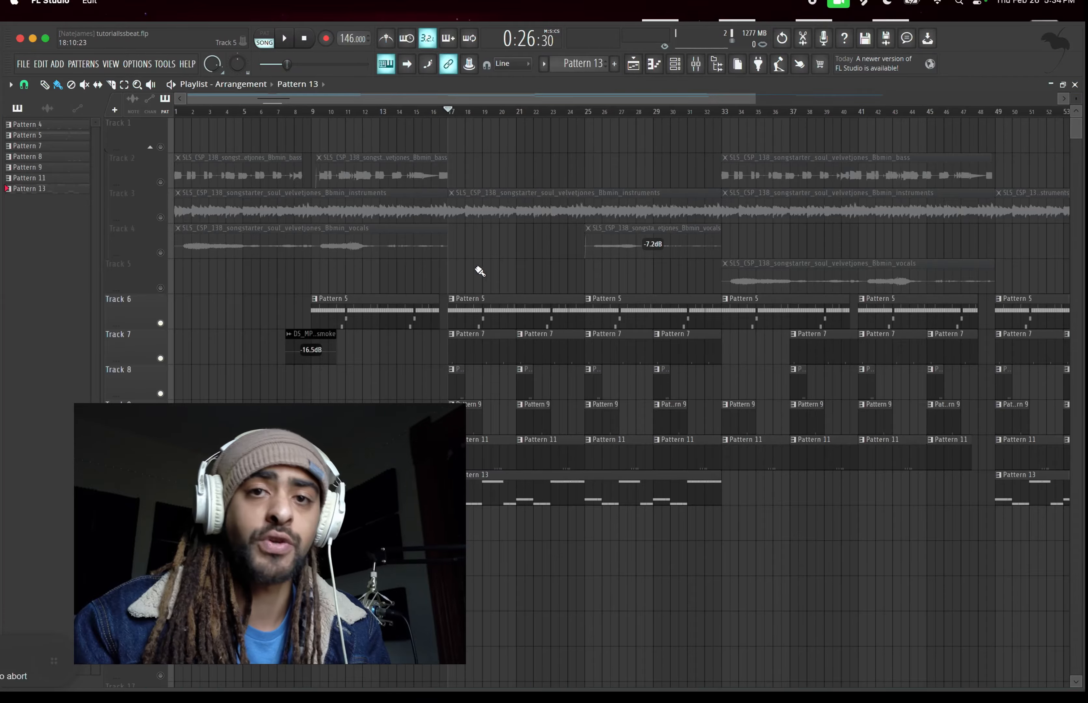
- Raise all of Pattern 13's 808 notes by two octaves, audition them in song mode, and return to the playlist
{"action": "double_click", "coordinate": [490, 501]}
{"action": "key", "text": "super+a"}
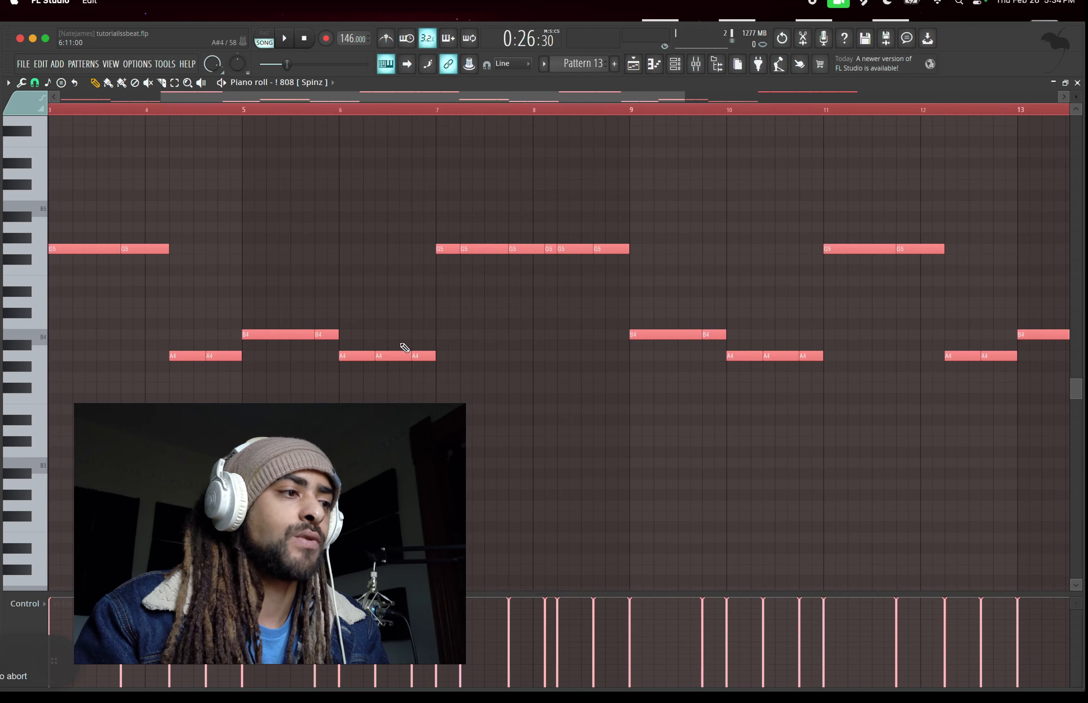
{"action": "key", "text": "super+Up"}
{"action": "key", "text": "super+Up"}
{"action": "key", "text": "space"}
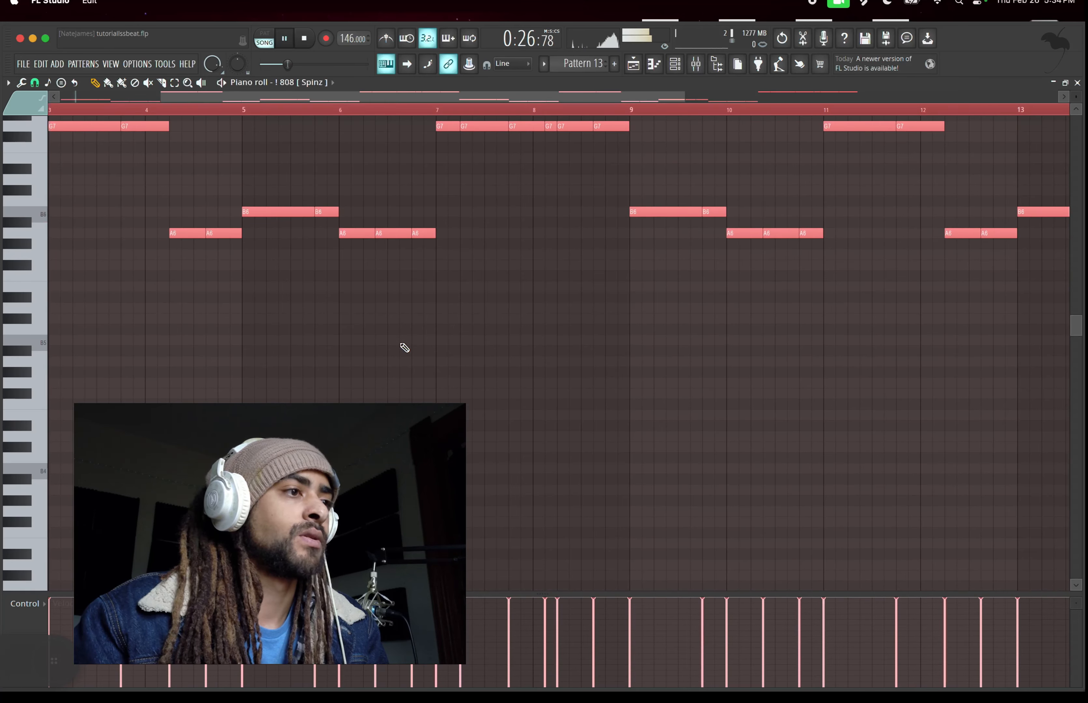
{"action": "left_click_drag", "start_coordinate": [443, 96], "coordinate": [344, 96]}
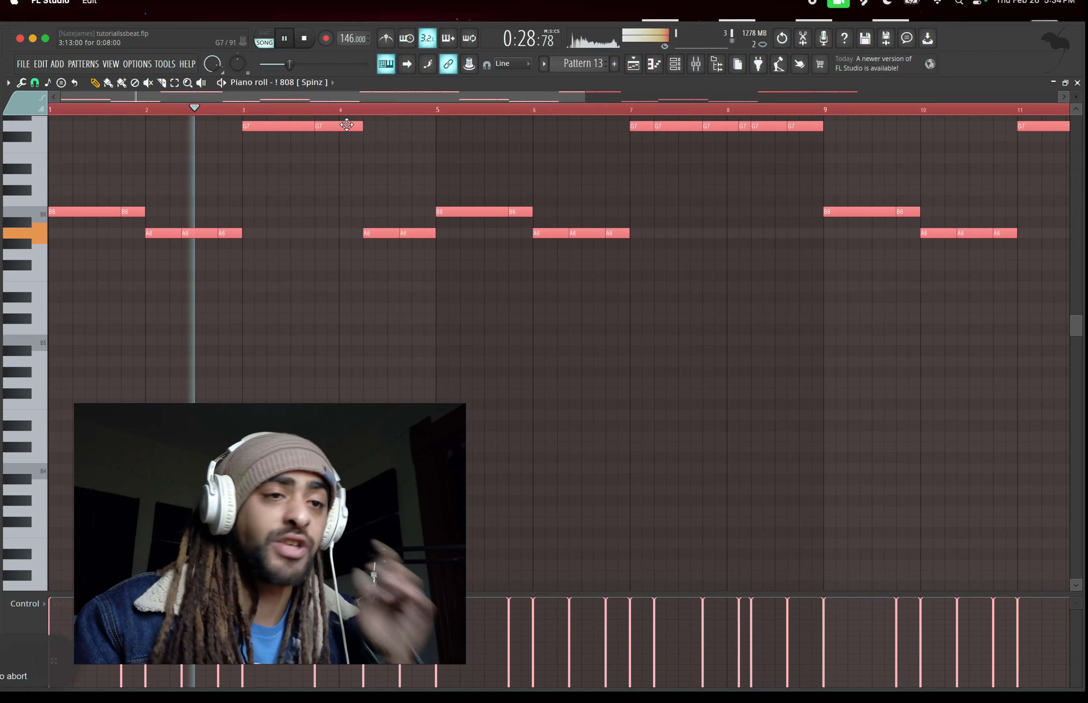
{"action": "key", "text": "space"}
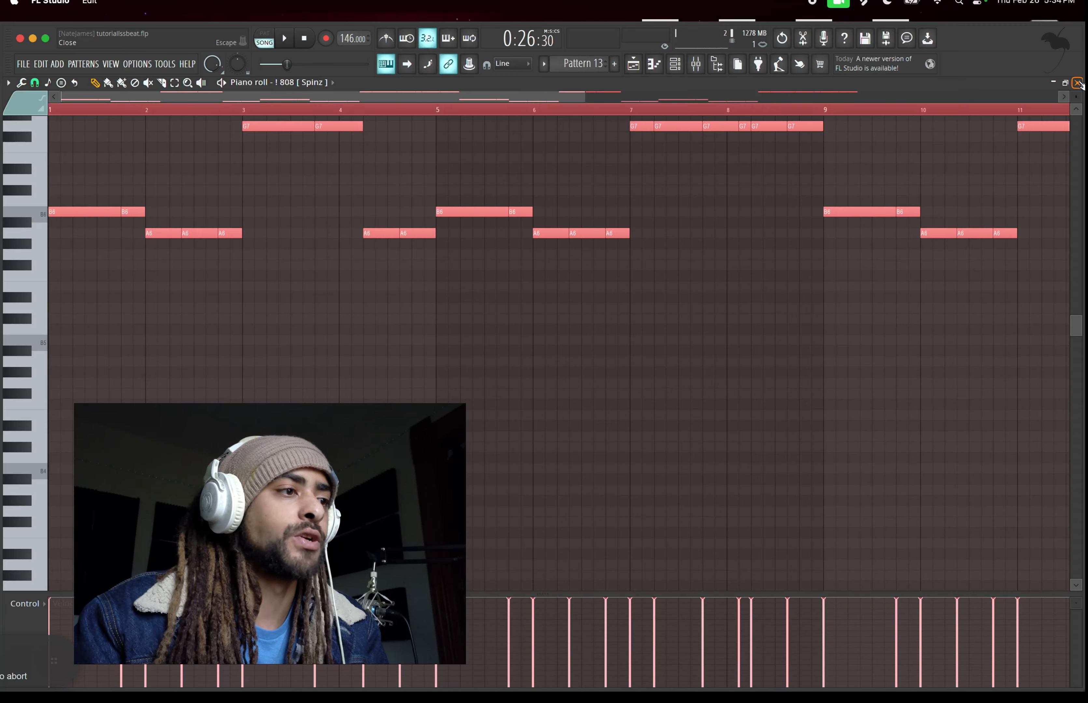
{"action": "key", "text": "F5"}
- Unmute Track 3's instruments stem and audition Pattern 13's raised 808 notes against it from the piano roll
{"action": "left_click", "coordinate": [161, 218]}
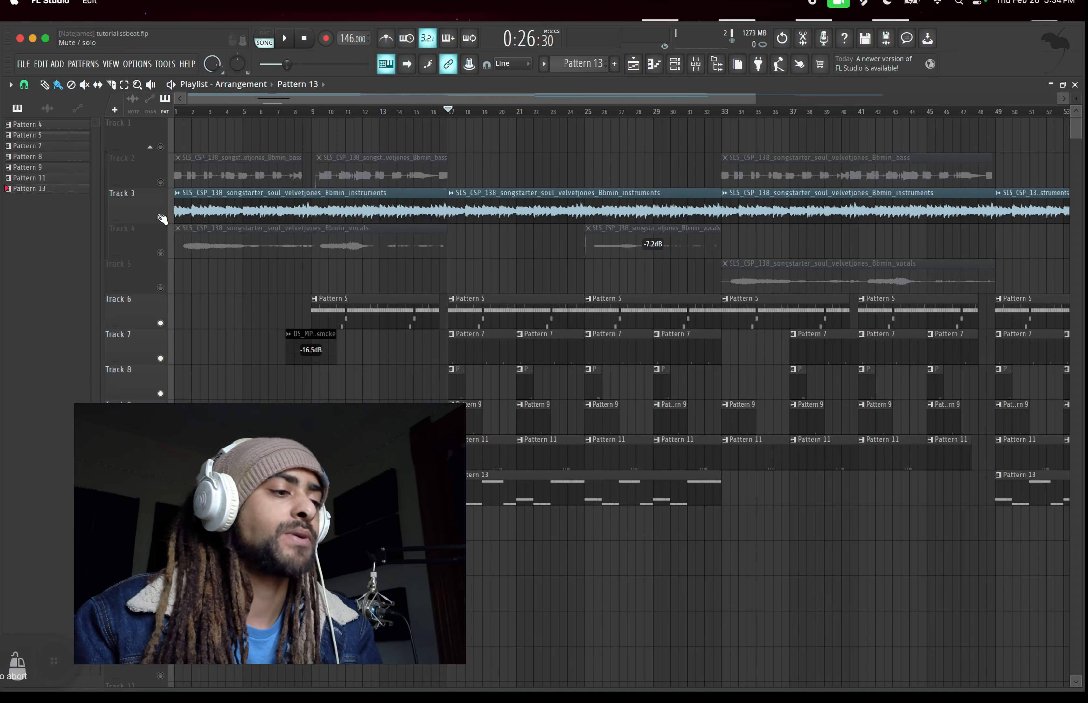
{"action": "double_click", "coordinate": [470, 499]}
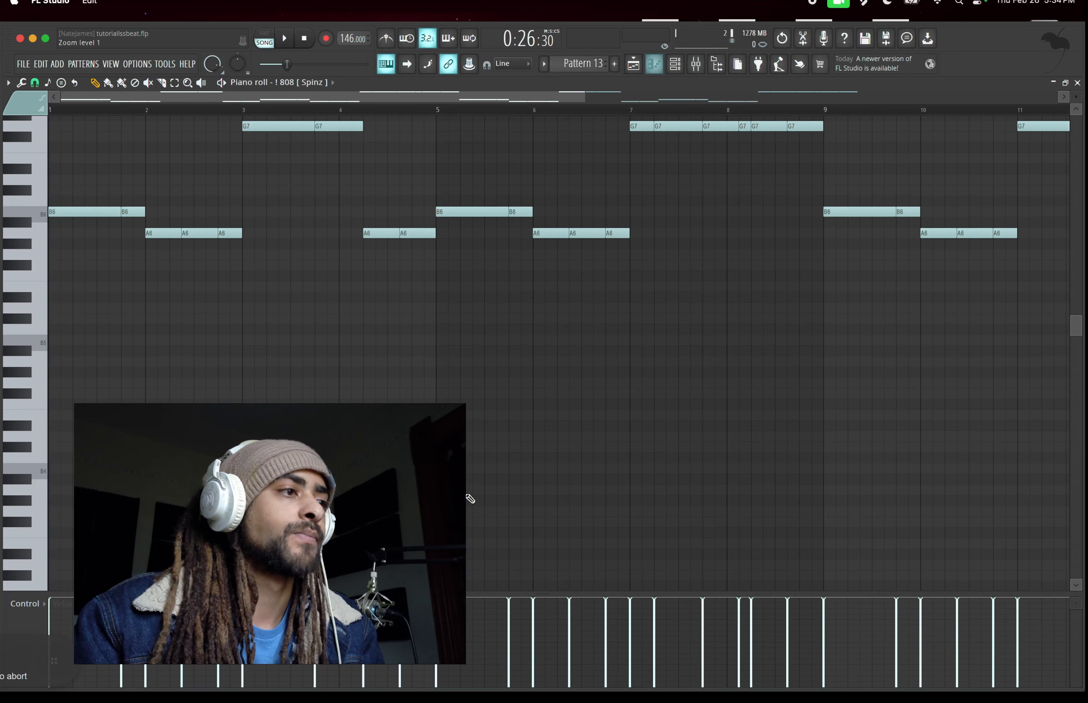
{"action": "key", "text": "space"}
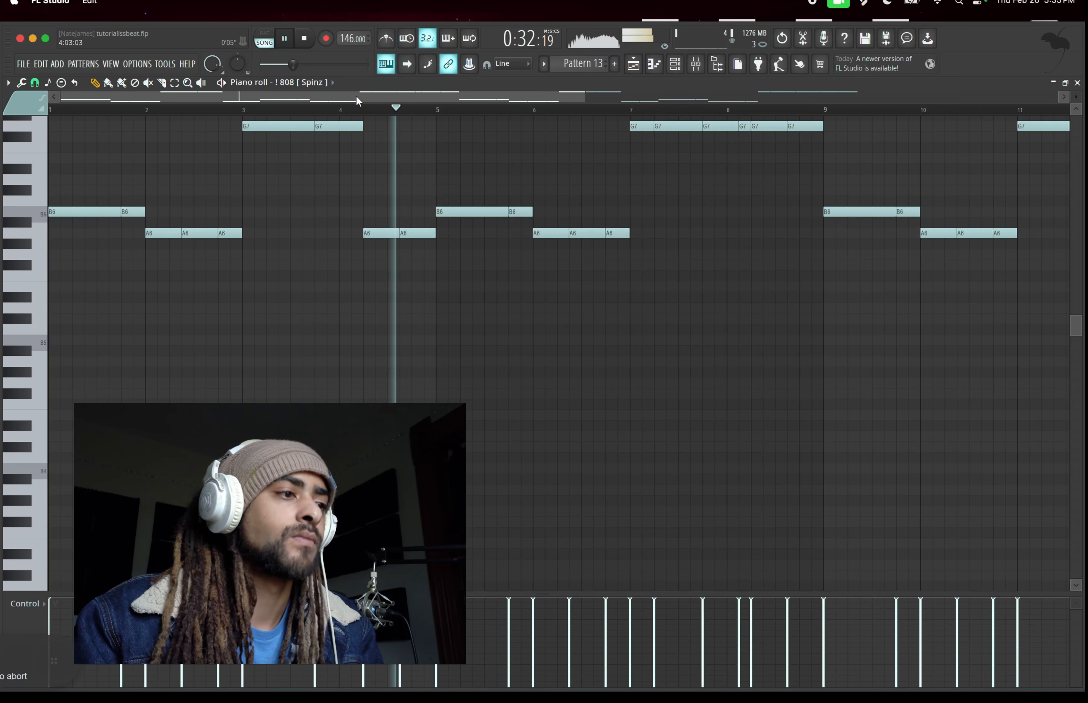
{"action": "key", "text": "space"}
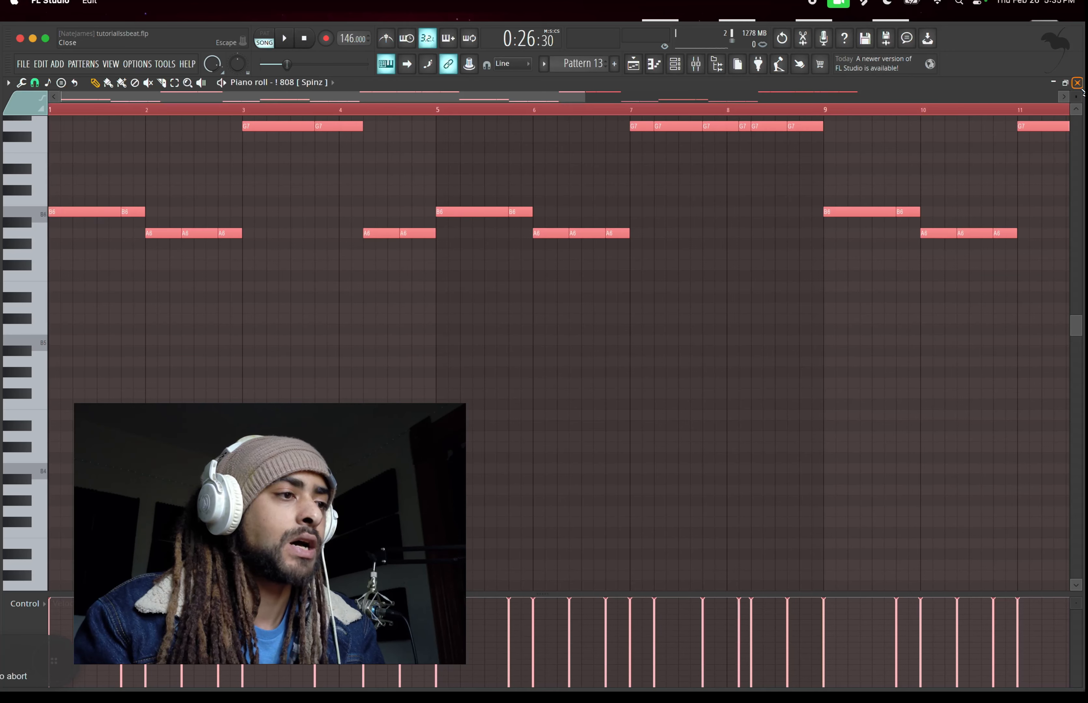
- Lower all of Pattern 13's 808 notes by two octaves and return to the playlist
{"action": "key", "text": "ctrl+Down"}
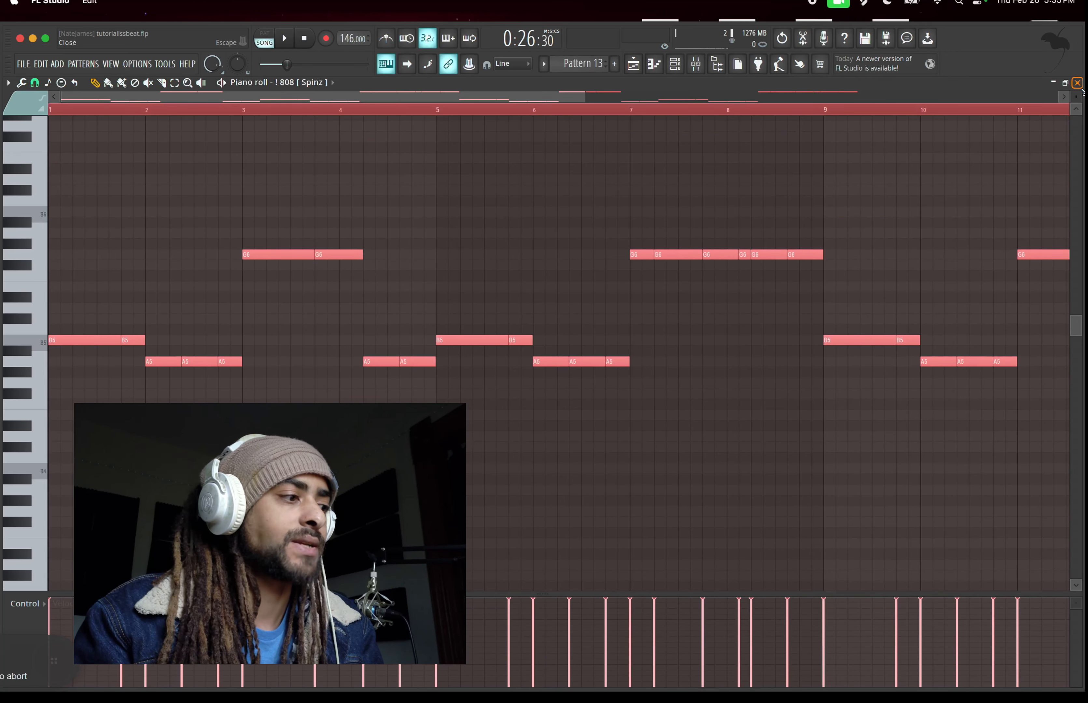
{"action": "key", "text": "ctrl+Down"}
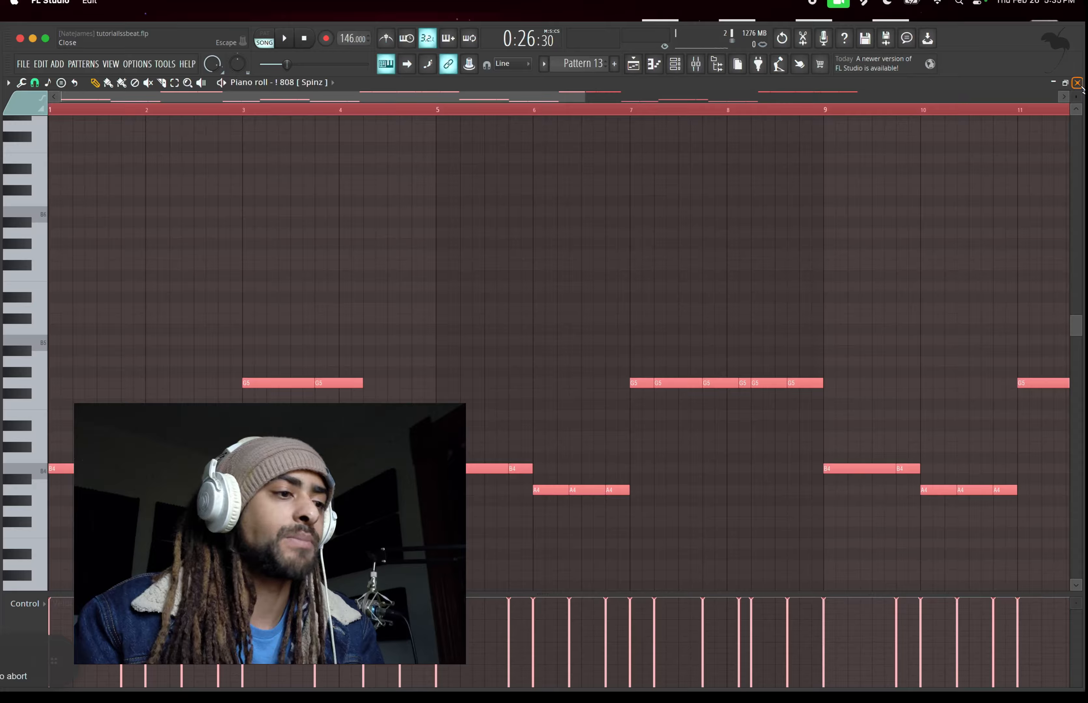
{"action": "left_click", "coordinate": [1079, 84]}
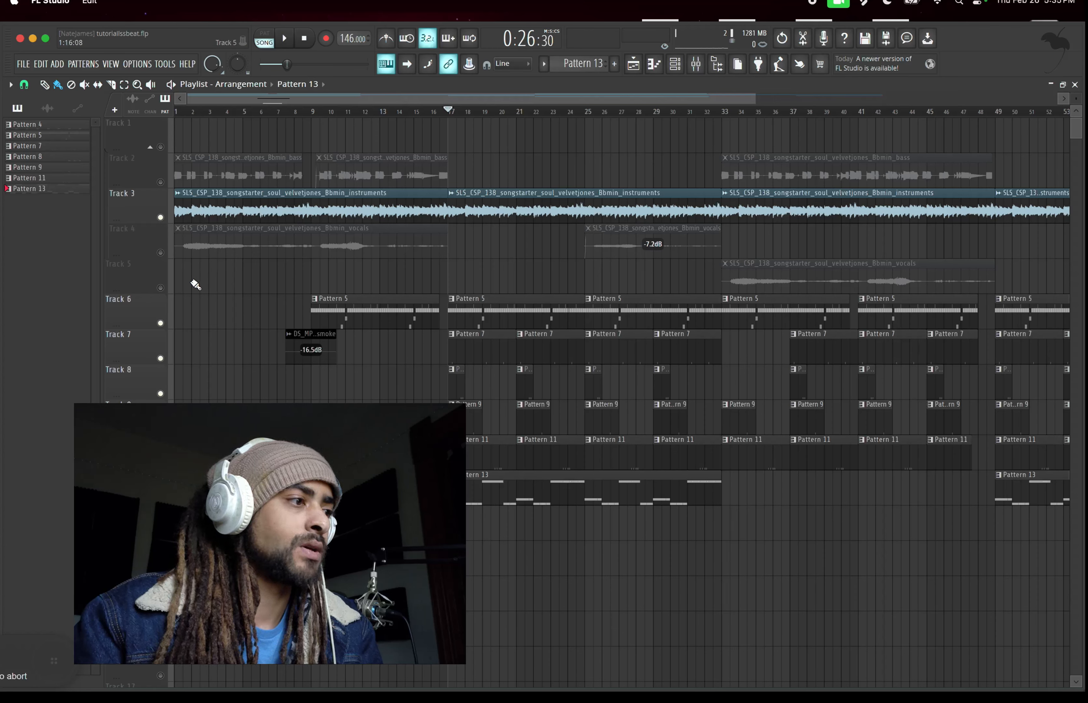
- Unmute all playlist tracks and set the song position to bar 8
{"action": "right_click", "coordinate": [163, 219]}
{"action": "right_click", "coordinate": [163, 220]}
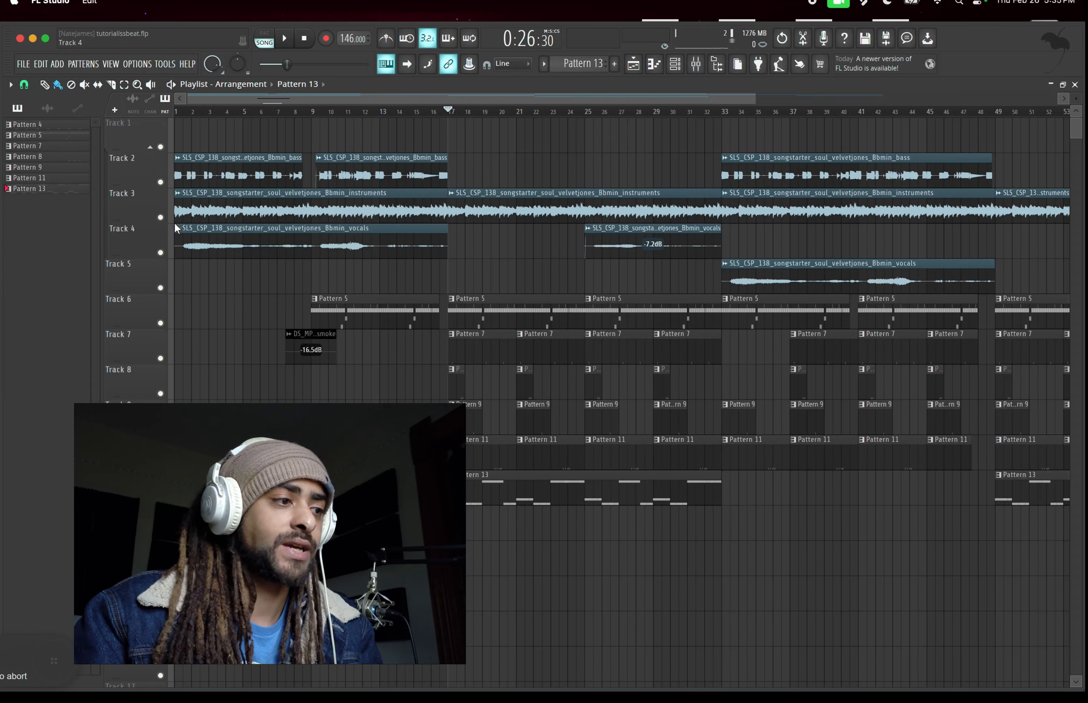
{"action": "left_click", "coordinate": [303, 114]}
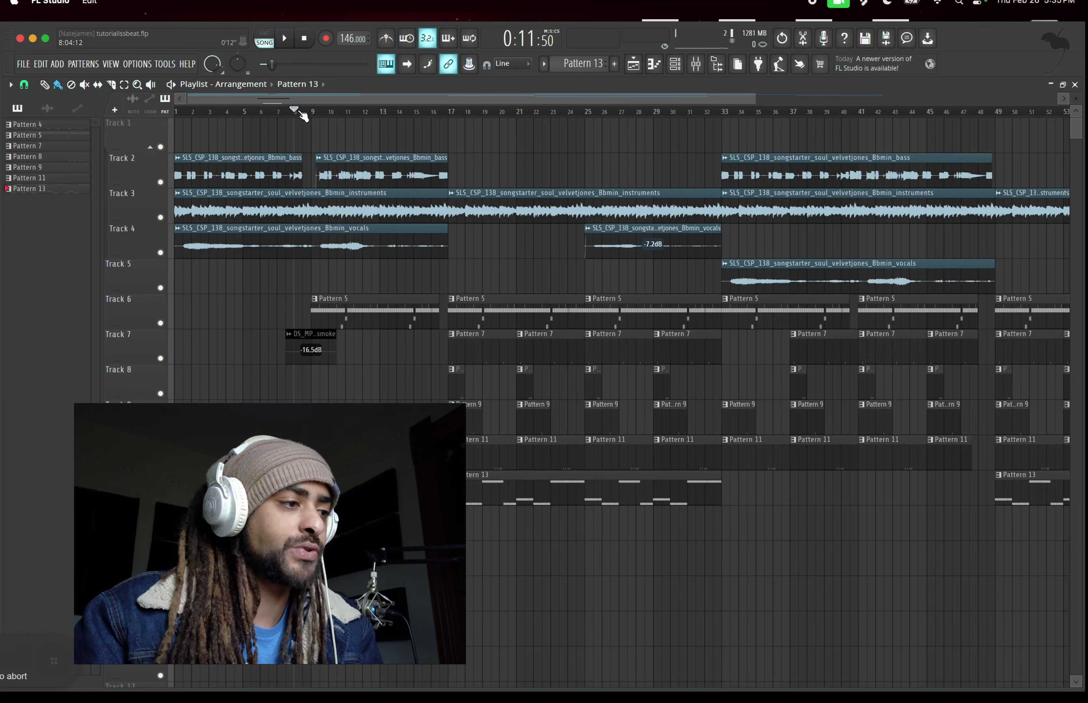
- Open the DS_MPH_fx_transition_one_shot_smoke clip's channel settings, preview its sample, and return to the playlist
{"action": "double_click", "coordinate": [303, 343]}
{"action": "left_click", "coordinate": [243, 399]}
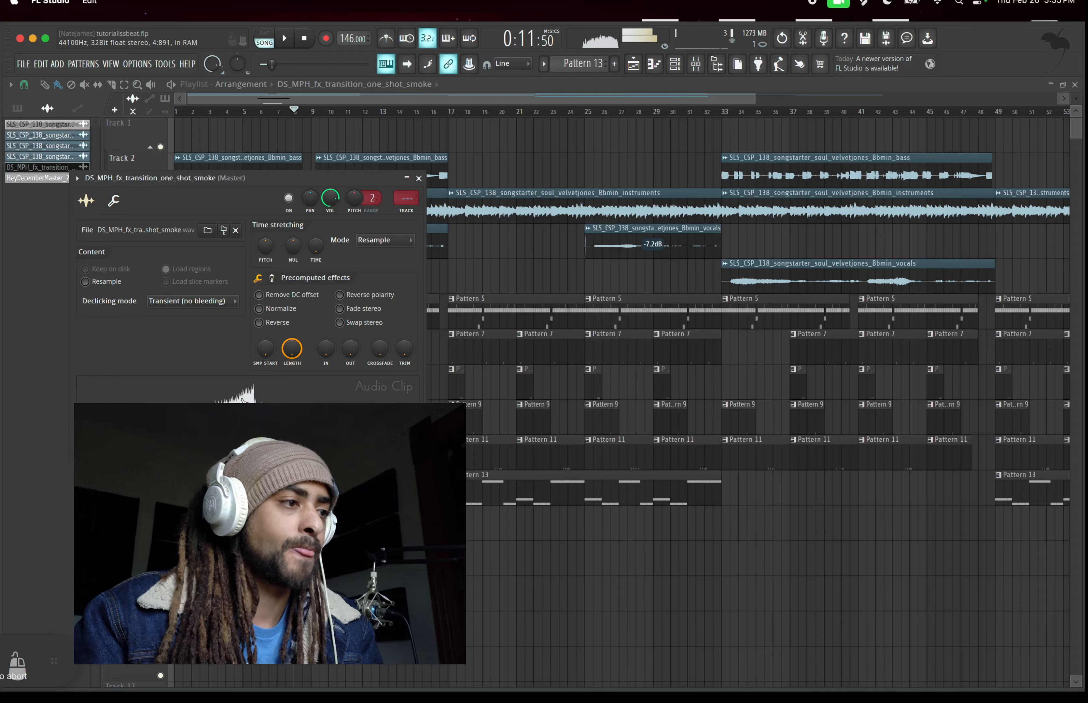
{"action": "key", "text": "Escape"}
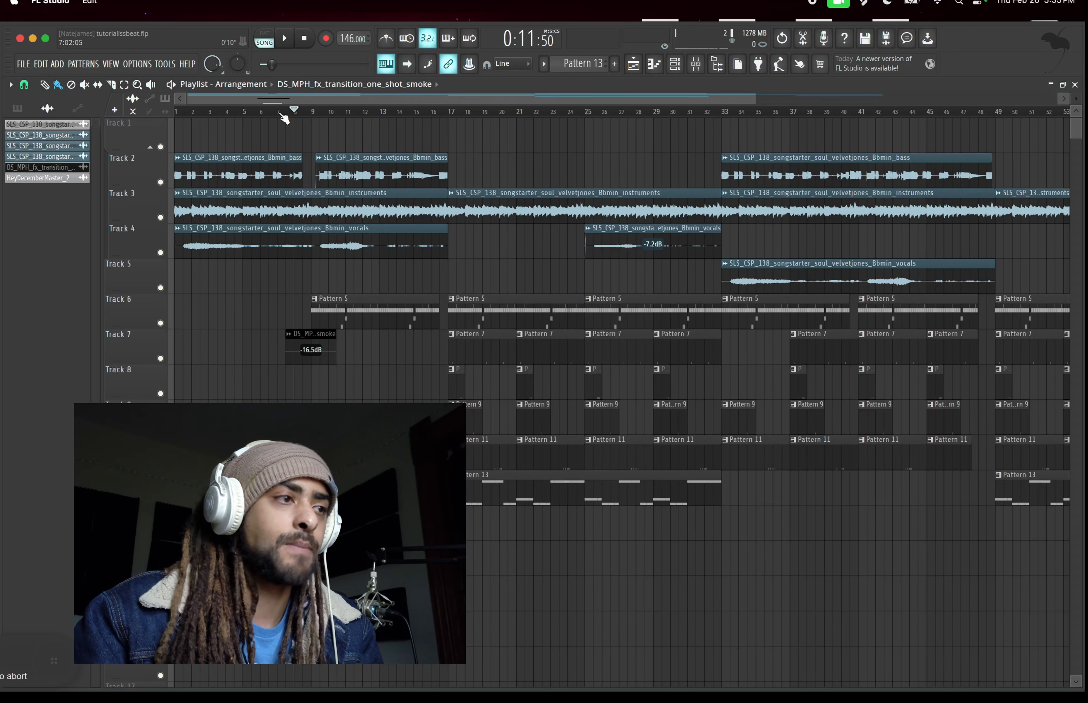
- Play the full arrangement from the start with auto-scroll enabled and the playlist zoomed in
{"action": "left_click", "coordinate": [304, 40]}
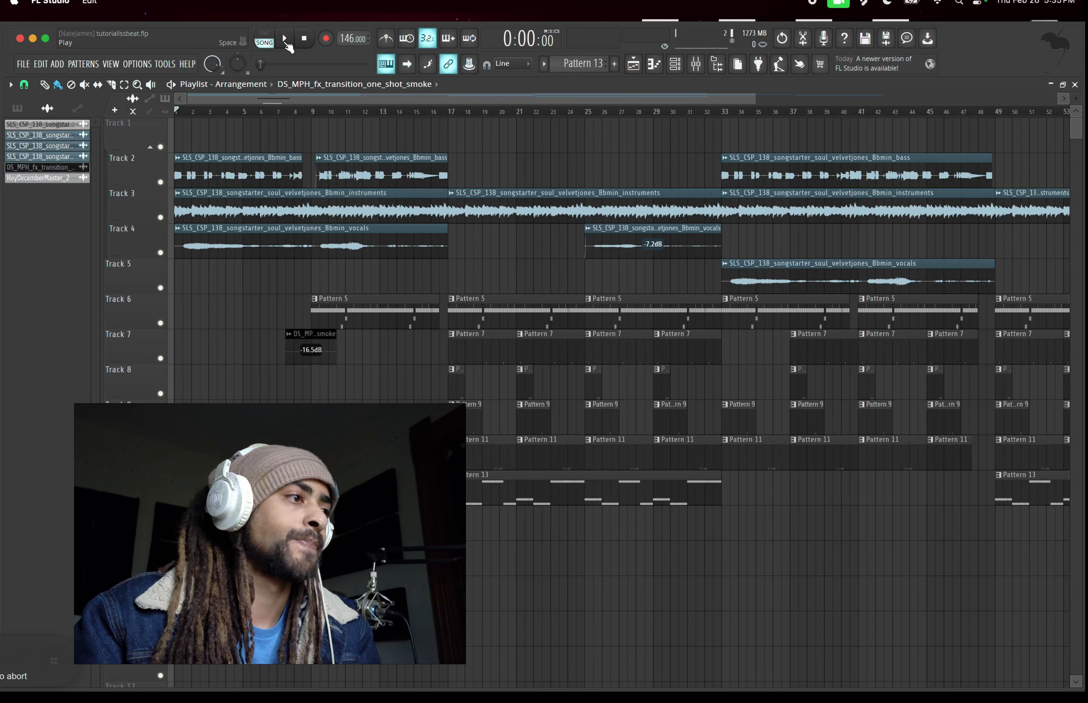
{"action": "left_click", "coordinate": [285, 39]}
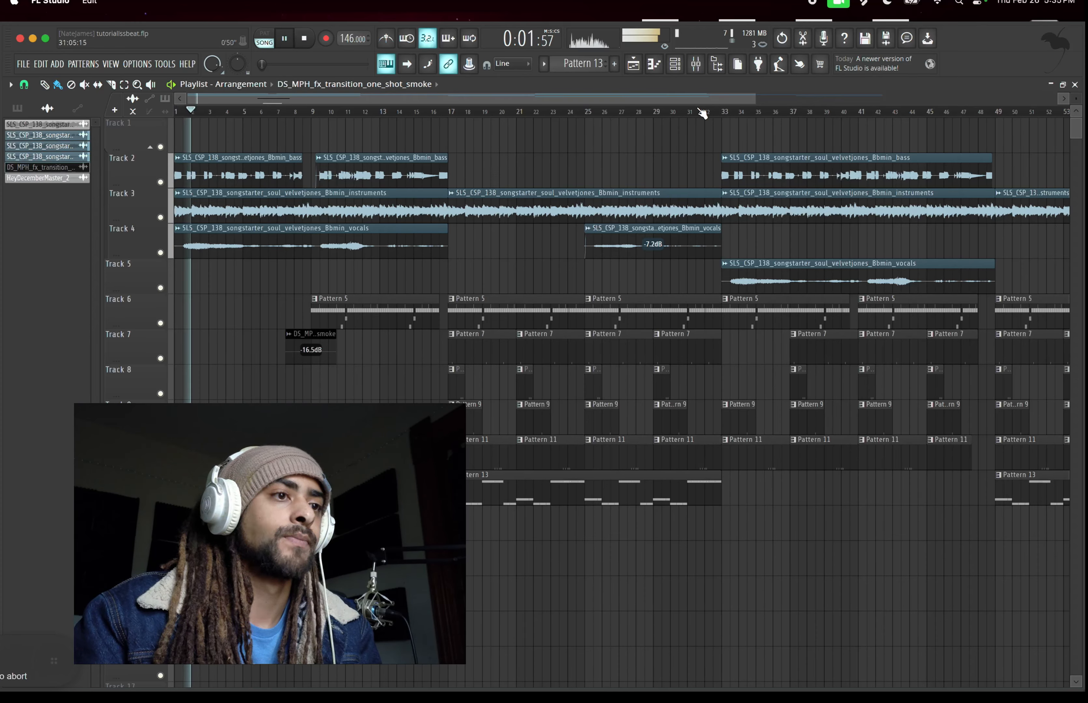
{"action": "left_click", "coordinate": [410, 68]}
{"action": "left_click_drag", "start_coordinate": [753, 98], "coordinate": [468, 99]}
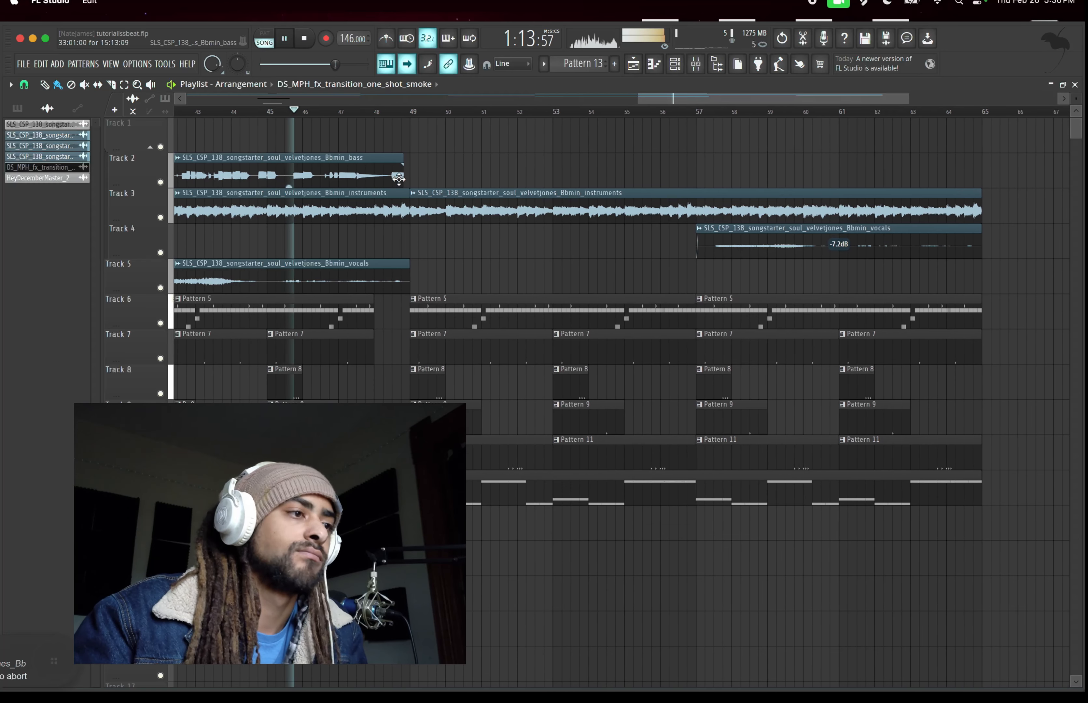
- Place a DS_MPH_fx_transition_one_shot_smoke clip on Track 2 at bar 49
{"action": "left_click", "coordinate": [387, 177]}
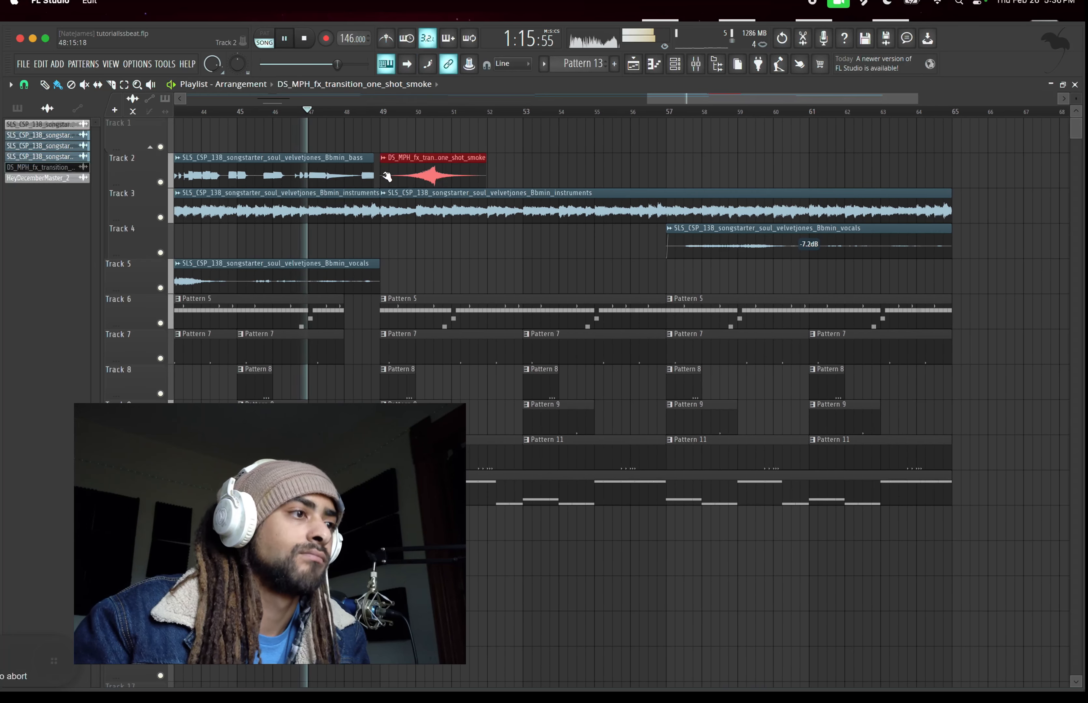